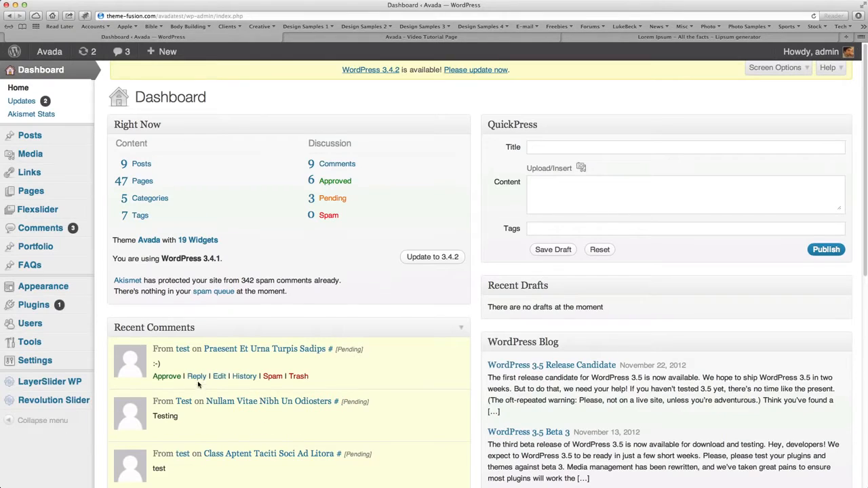
- Open the LayerSlider WP slider list and start a new slider
scroll(169, 381, down, 1)
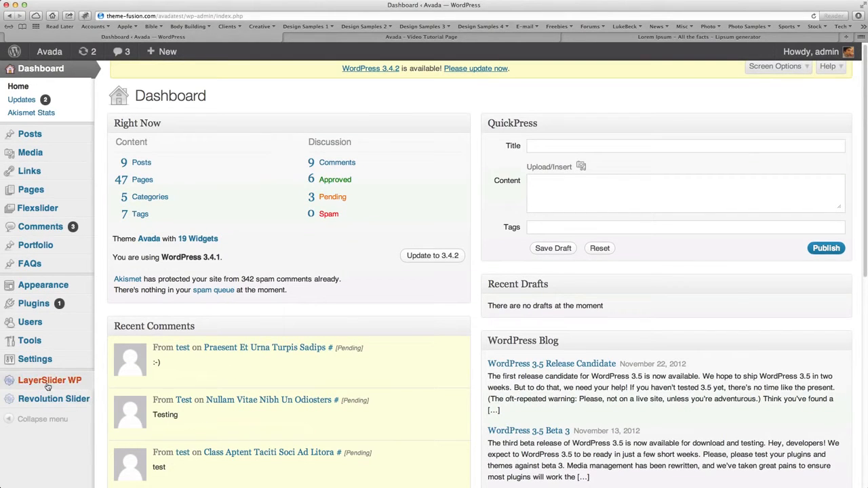
click(48, 384)
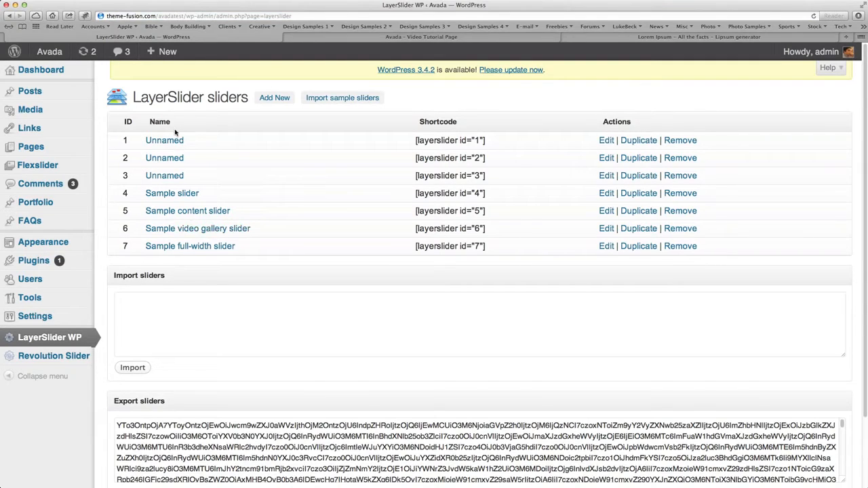
click(275, 99)
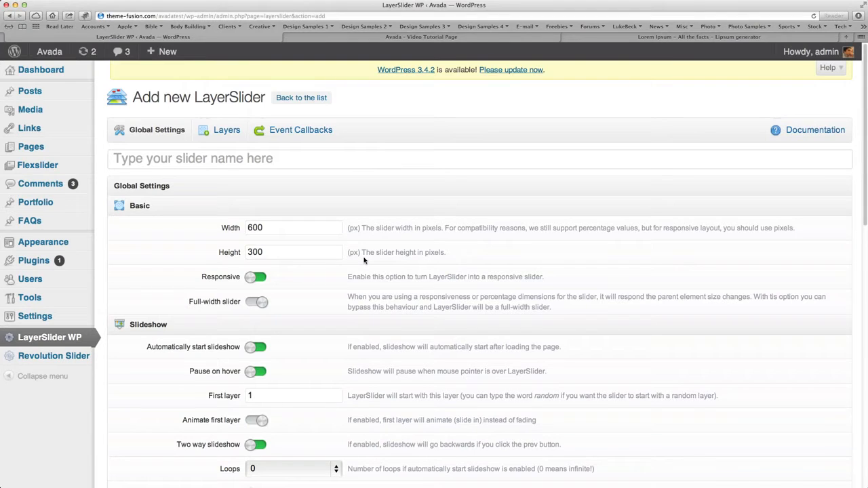
- Set the new slider's width to 940 px and its height to 434 px
scroll(364, 260, down, 5)
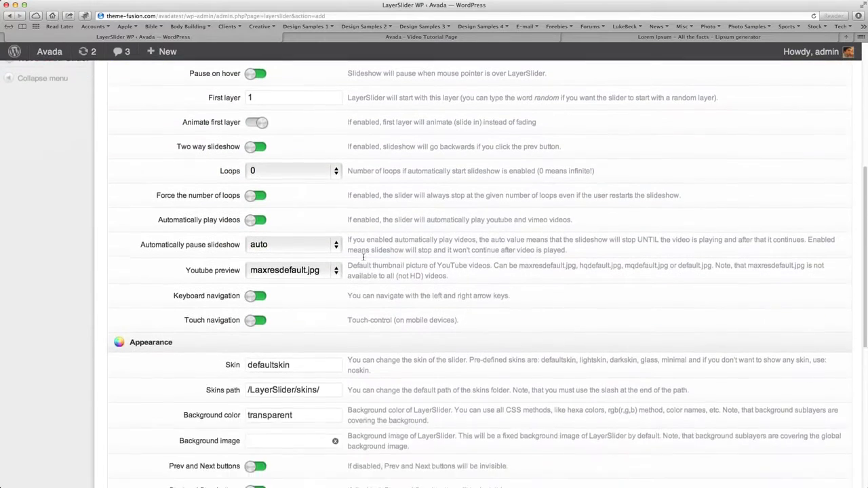
scroll(364, 256, up, 5)
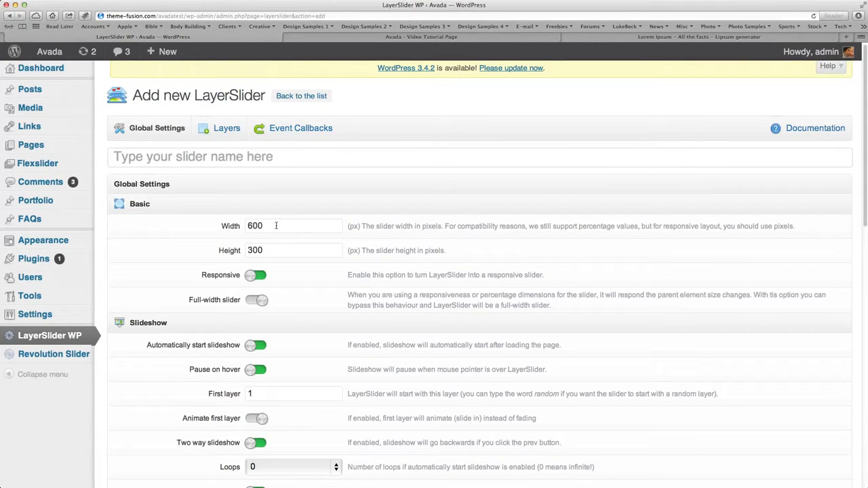
drag(276, 226, 229, 225)
text(940)
click(228, 262)
click(272, 253)
double_click(249, 250)
text(434)
click(168, 253)
- Enable the Animate first layer option in the slideshow settings
scroll(293, 278, down, 3)
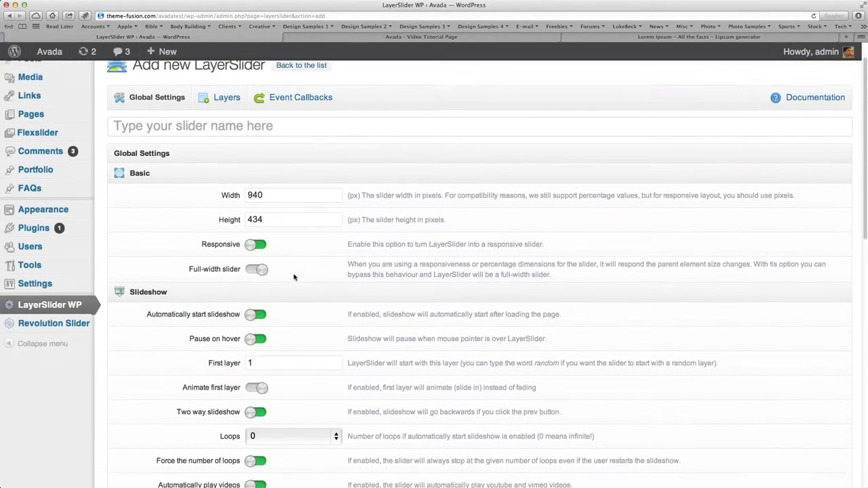
scroll(295, 276, down, 4)
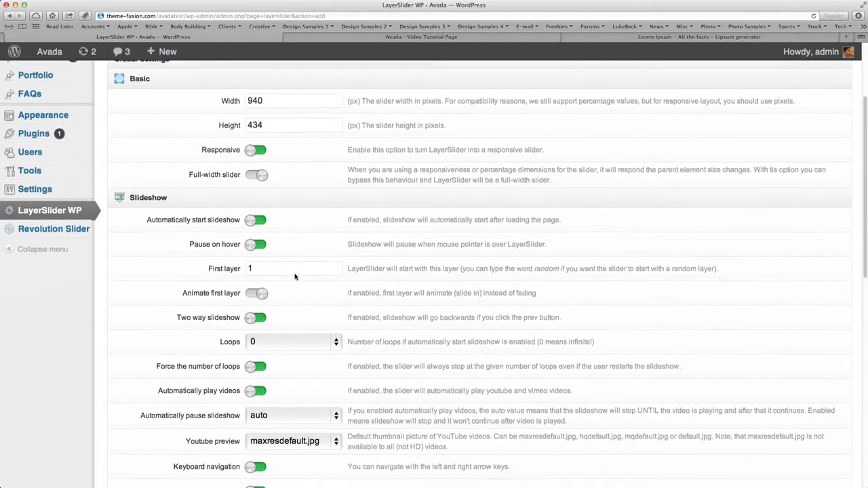
scroll(296, 274, down, 2)
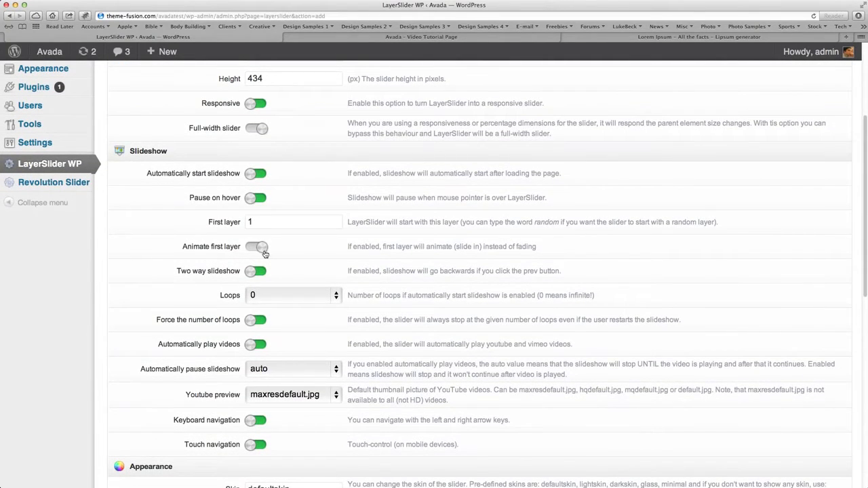
click(258, 247)
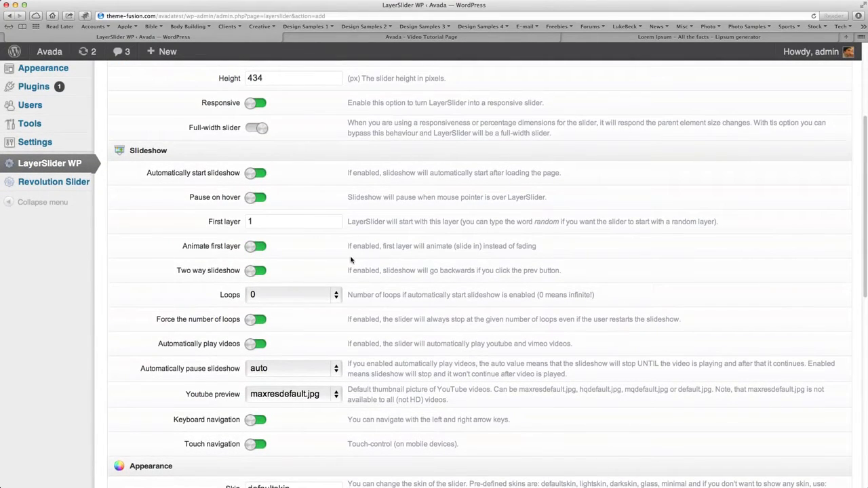
- Set the slider's skin to avada in the appearance settings
scroll(353, 261, down, 4)
scroll(387, 288, down, 10)
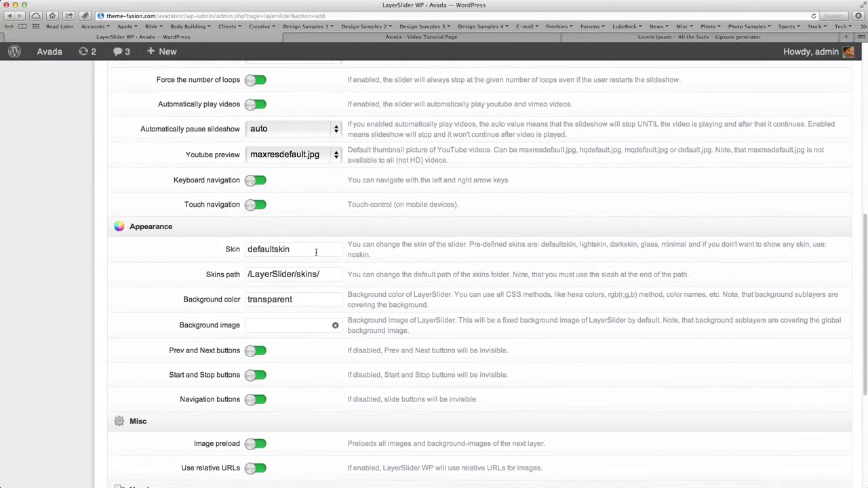
click(306, 253)
drag(307, 252, 239, 250)
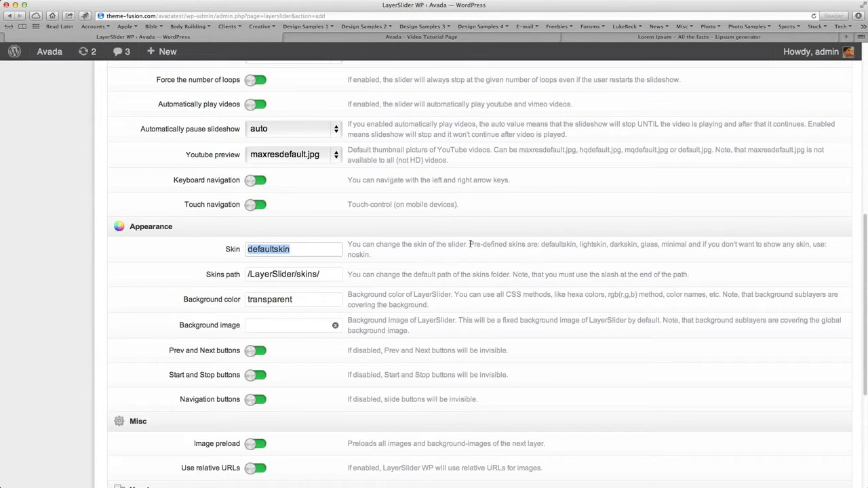
drag(469, 244, 702, 249)
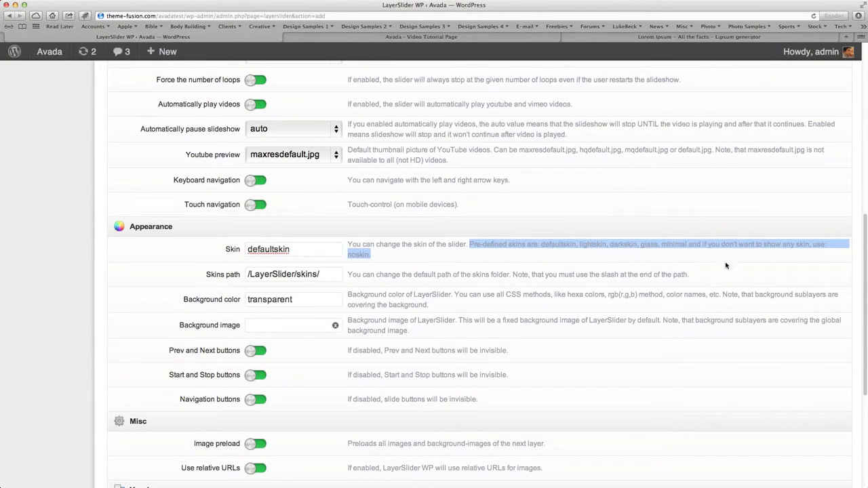
click(298, 252)
drag(299, 252, 209, 247)
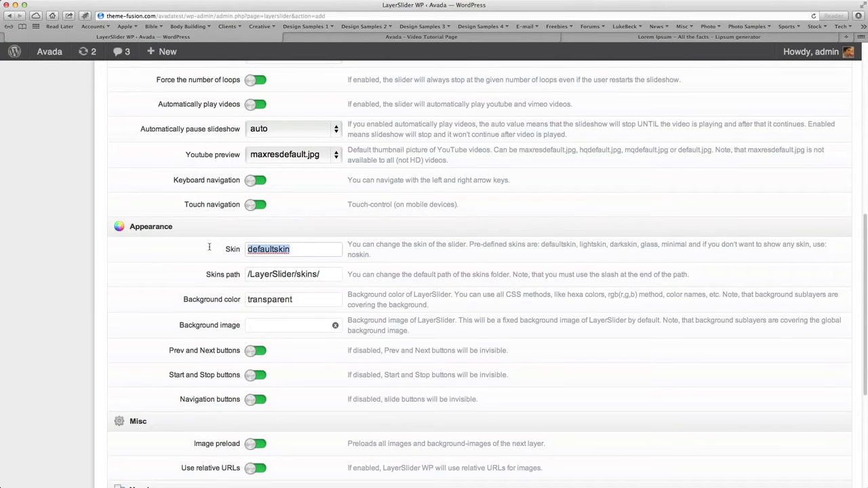
text(avada)
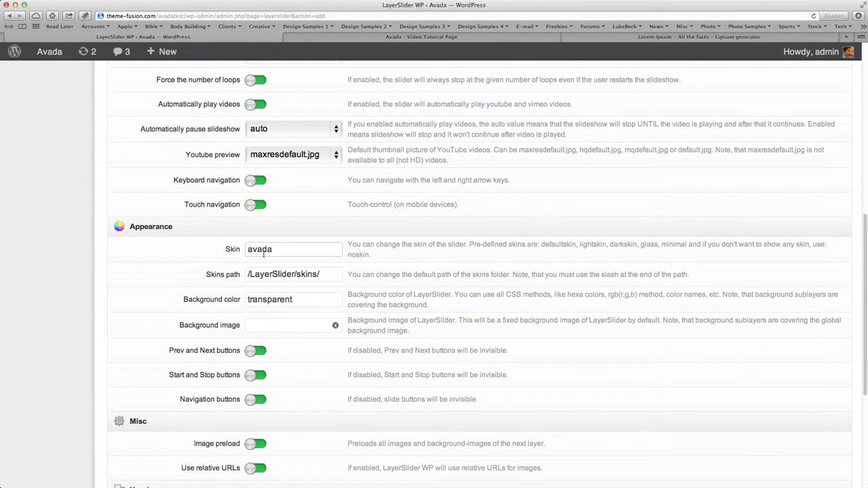
- Set the slider's skin to glass and save the changes
drag(277, 249, 236, 251)
text(glss)
key(BackSpace)
key(BackSpace)
text(as)
scroll(424, 318, down, 6)
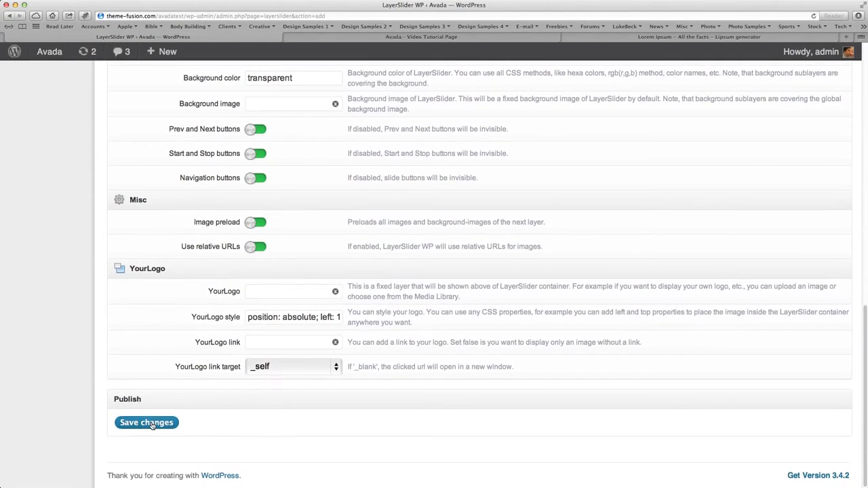
click(146, 423)
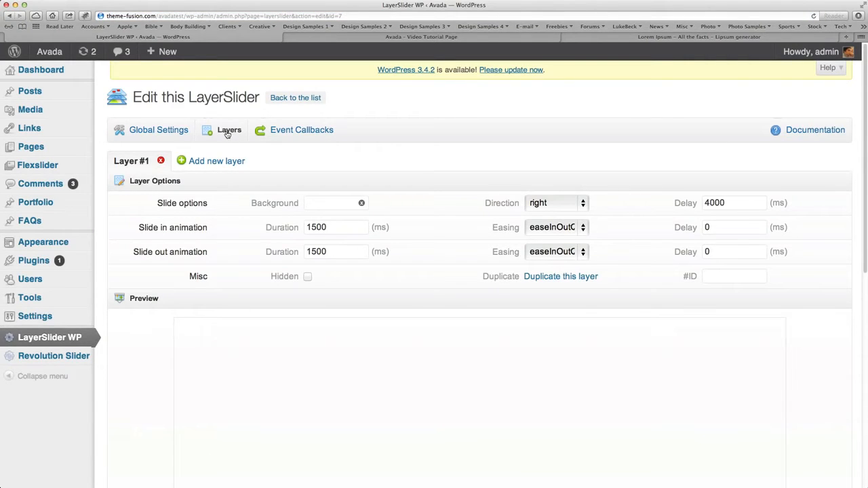
- Add a second layer to the slider and return to Layer #1
click(158, 131)
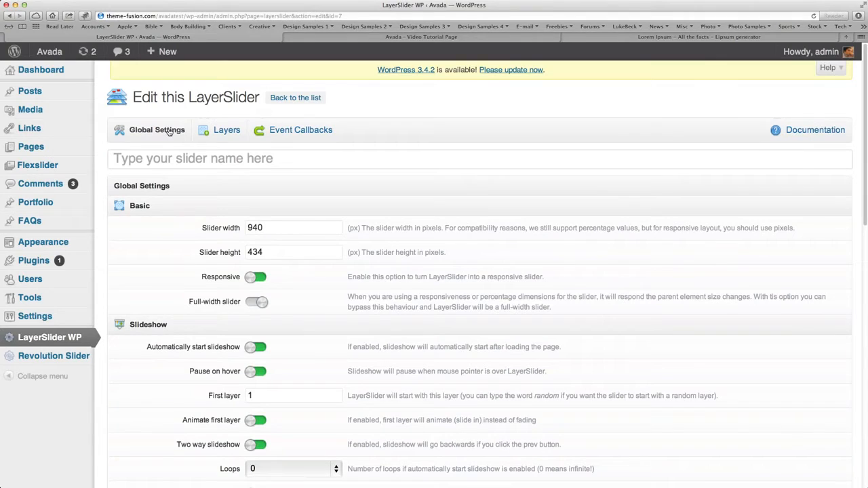
click(224, 133)
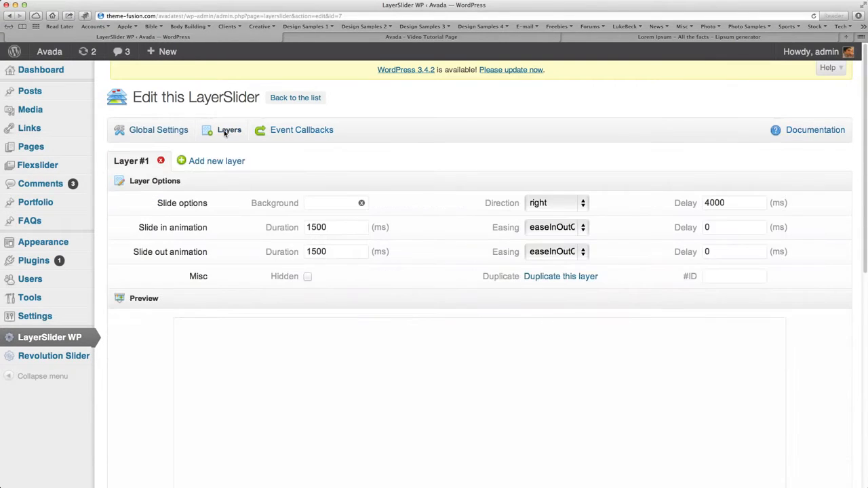
scroll(357, 407, down, 1)
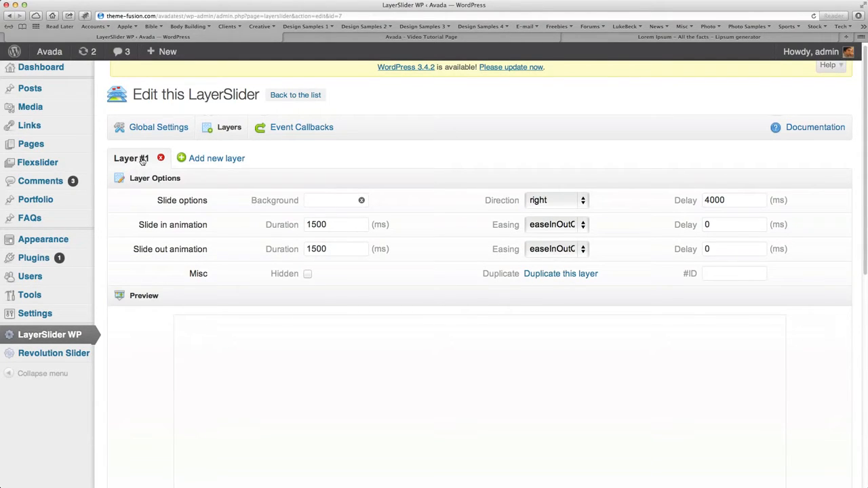
click(215, 160)
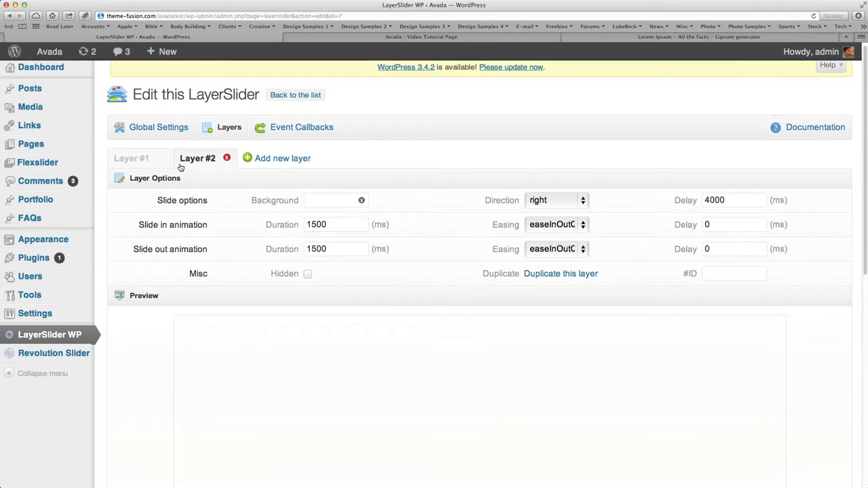
click(141, 162)
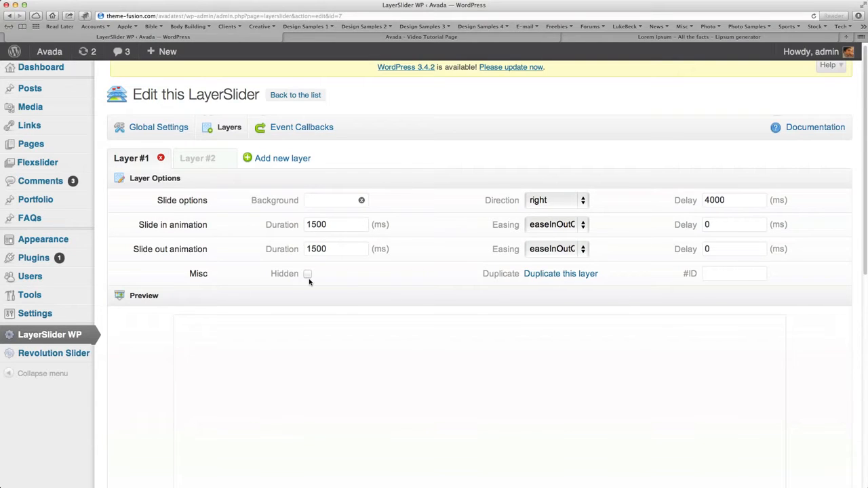
- Use the full-size image4 picture from the media library as the background of Layer #1
scroll(310, 282, down, 1)
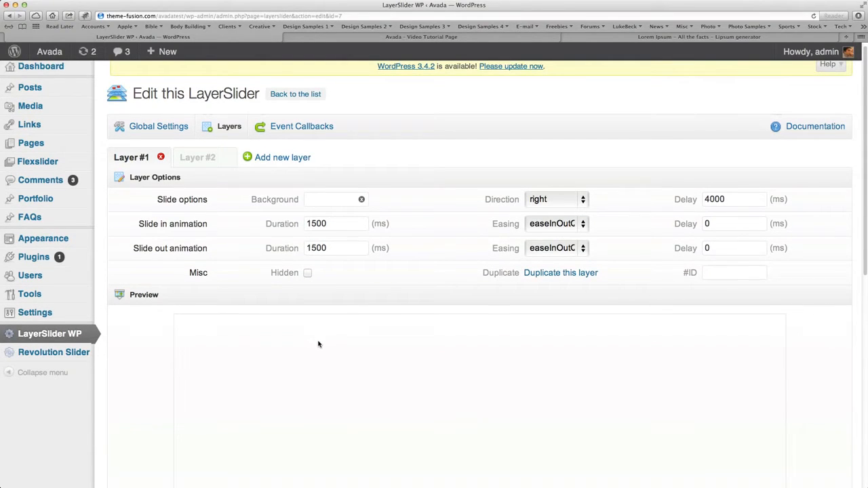
scroll(318, 344, down, 10)
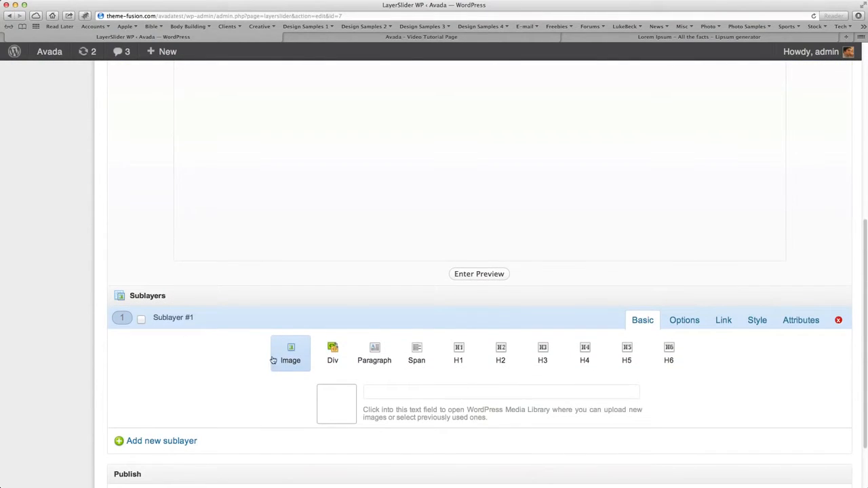
scroll(217, 373, down, 2)
scroll(217, 373, up, 5)
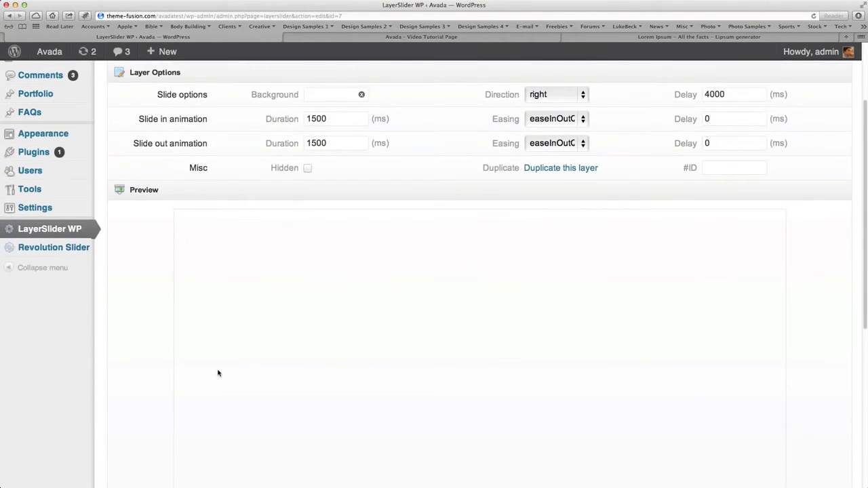
scroll(218, 373, up, 4)
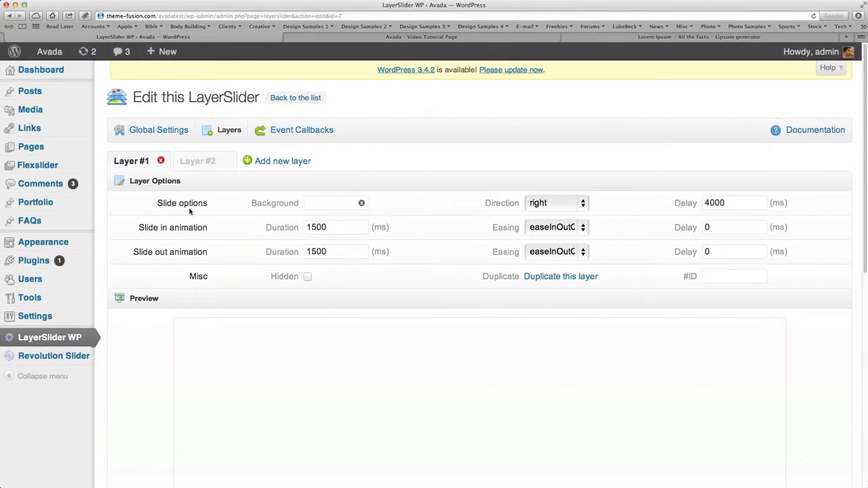
click(336, 204)
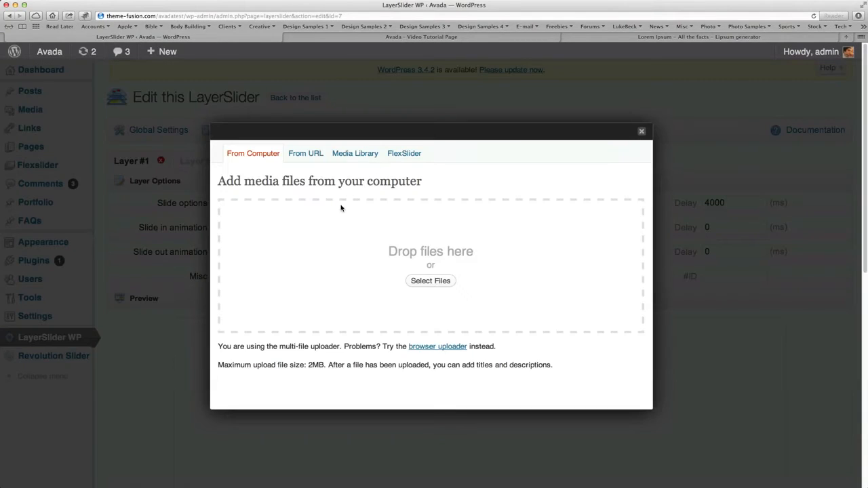
click(360, 155)
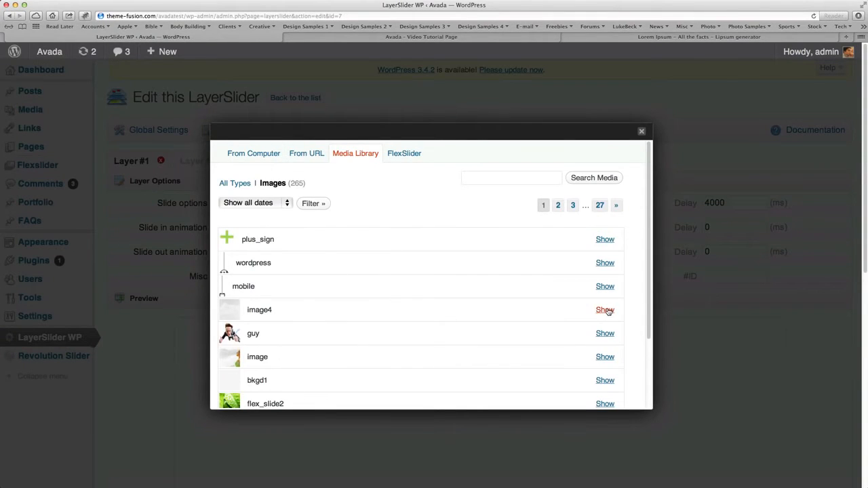
click(606, 310)
scroll(461, 313, down, 5)
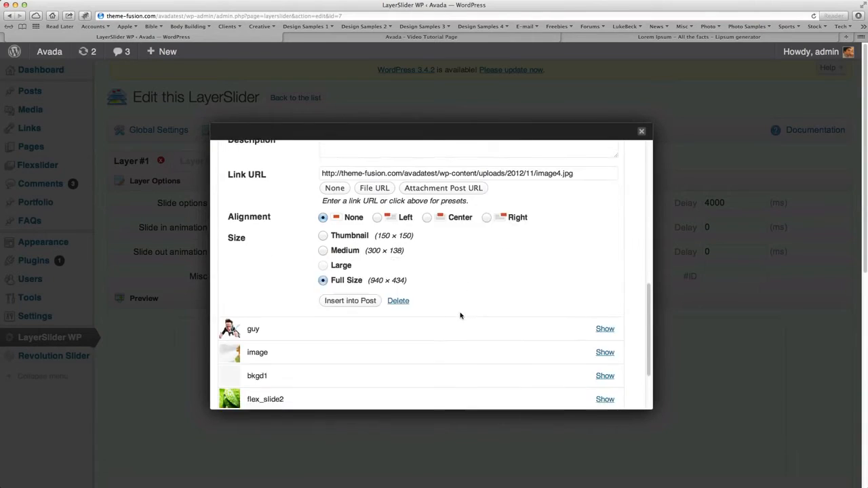
click(350, 287)
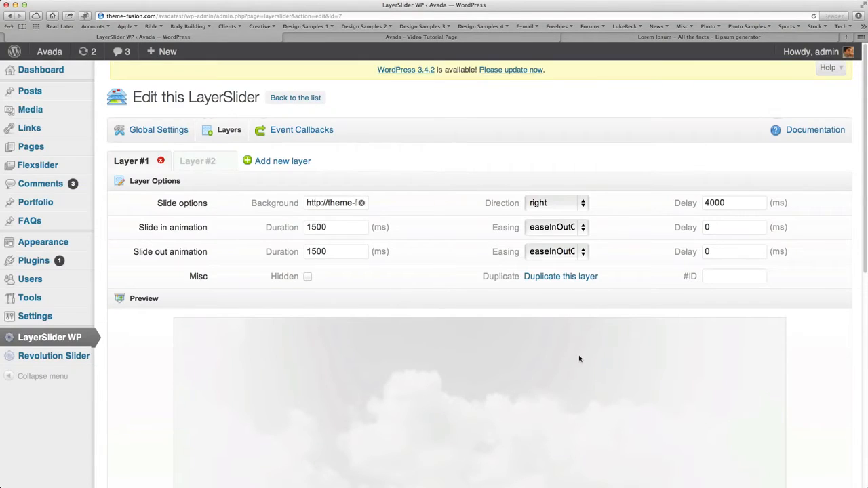
- Set the slide direction of Layer #1 to bottom and its slide delay to 5000 ms
scroll(577, 355, down, 5)
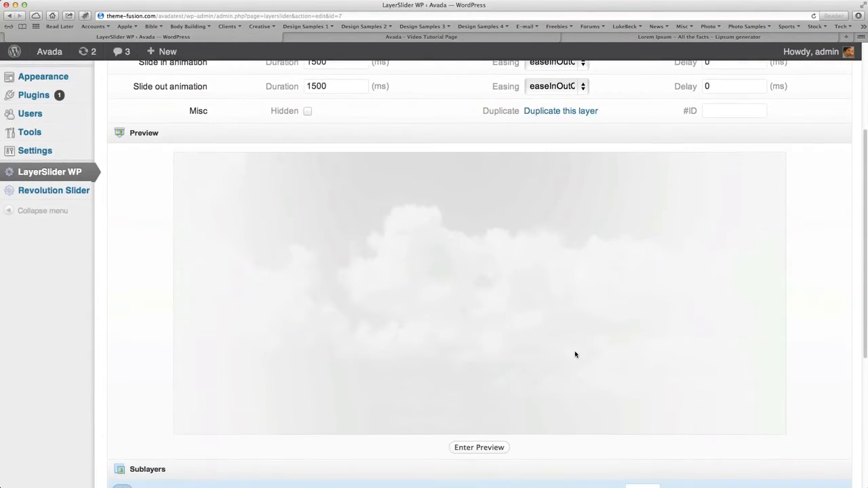
scroll(575, 354, up, 4)
scroll(574, 343, up, 1)
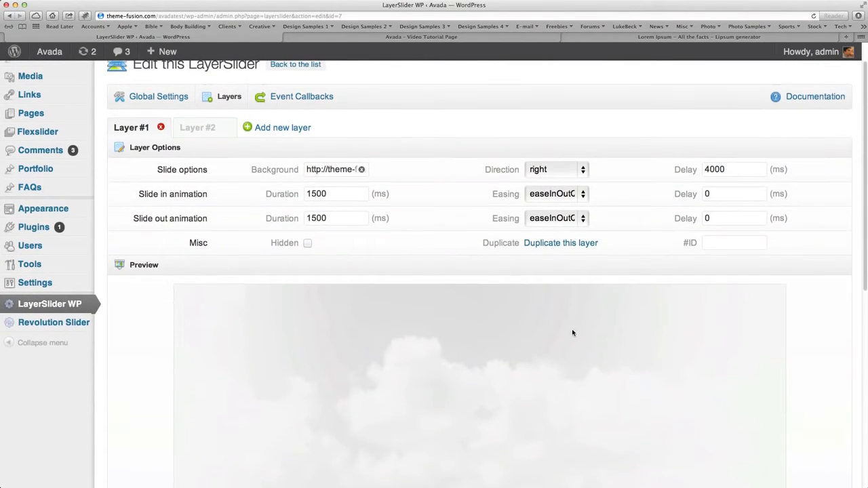
click(555, 172)
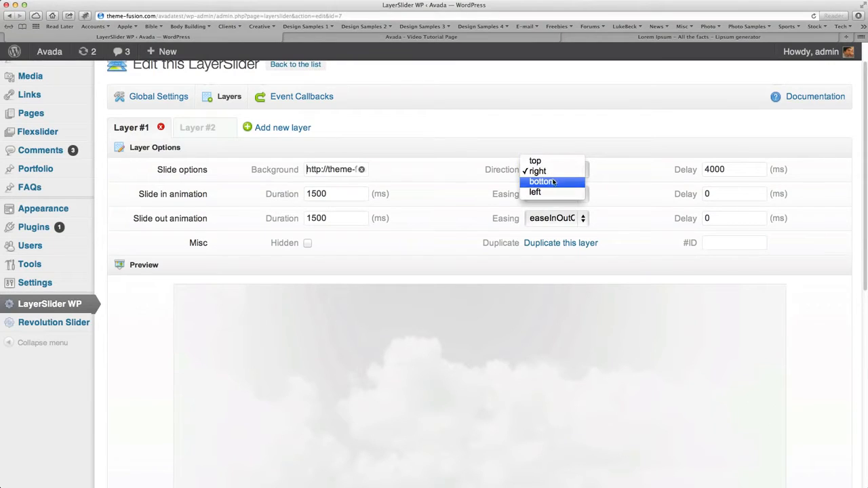
click(554, 182)
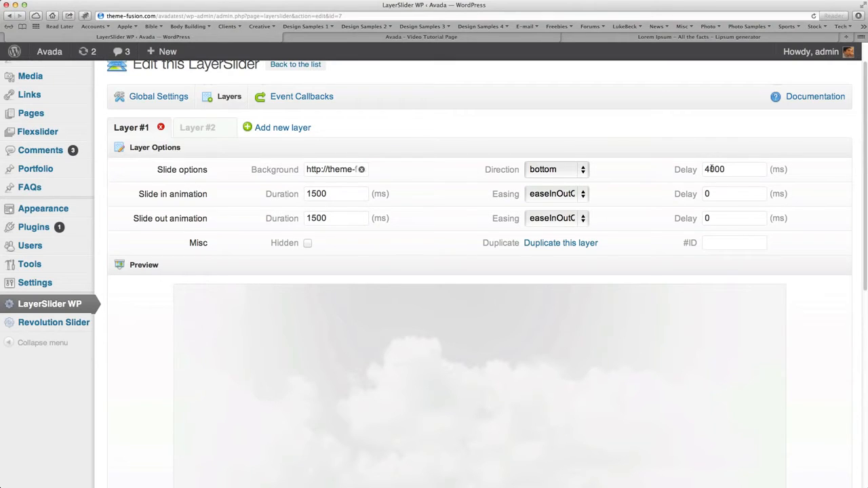
drag(712, 169, 683, 168)
text(5)
- Set Layer #1's slide-in and slide-out durations to 1000 ms, keeping the slide-in easing at easeInOutQuint
click(350, 195)
scroll(437, 414, down, 1)
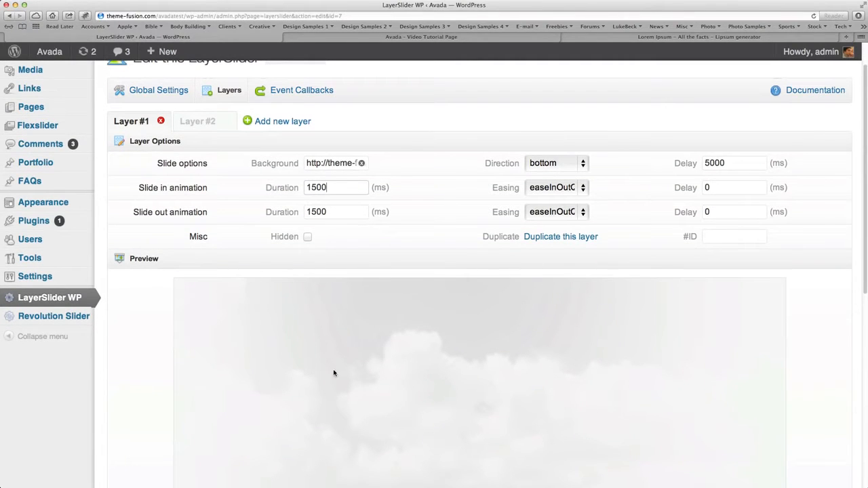
scroll(318, 230, up, 1)
drag(331, 198, 278, 195)
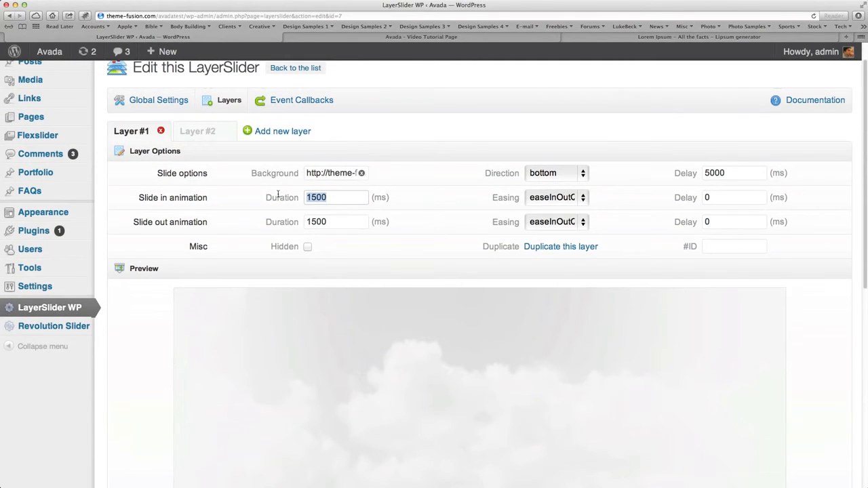
text(1000)
drag(332, 222, 271, 223)
text(1000)
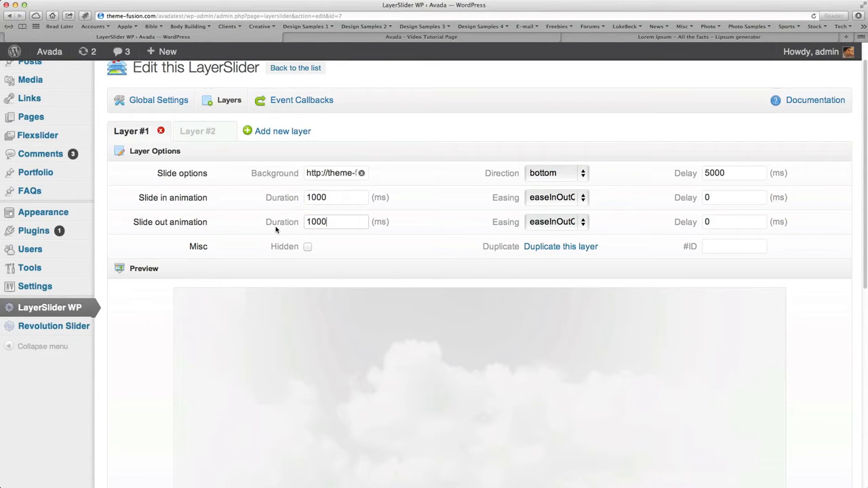
click(560, 202)
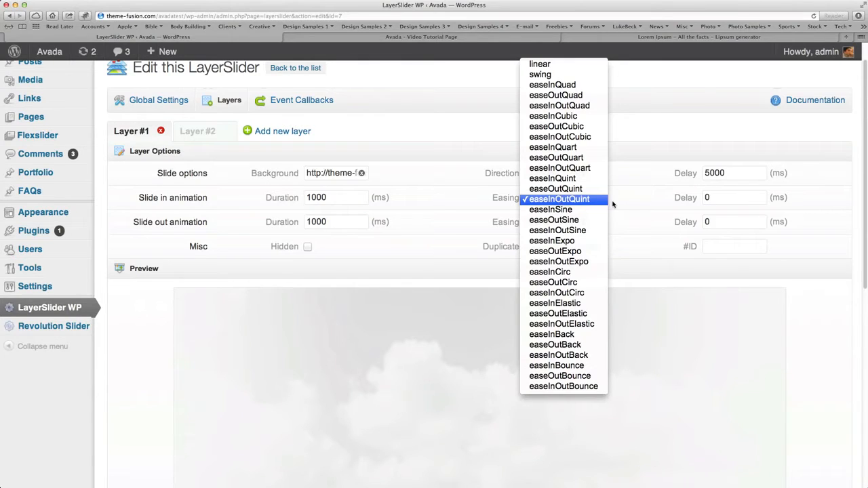
click(559, 199)
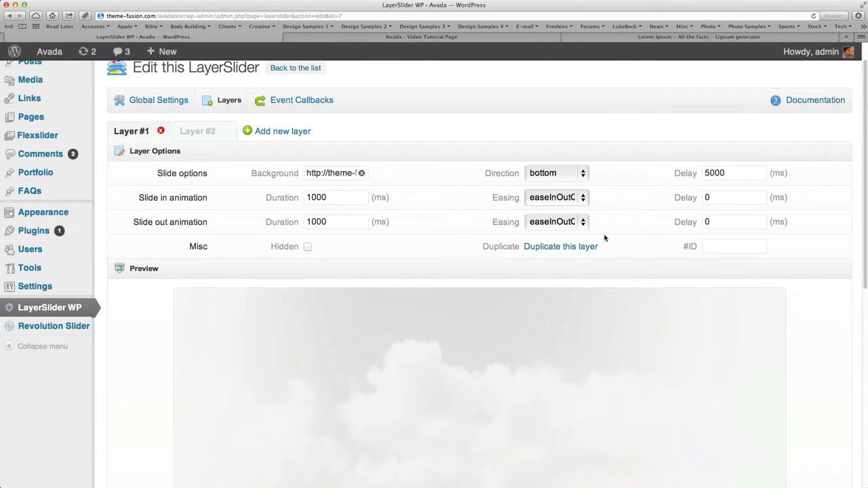
- Examine the content, animation and style settings available for Sublayer #1 of Layer #1
scroll(611, 239, down, 5)
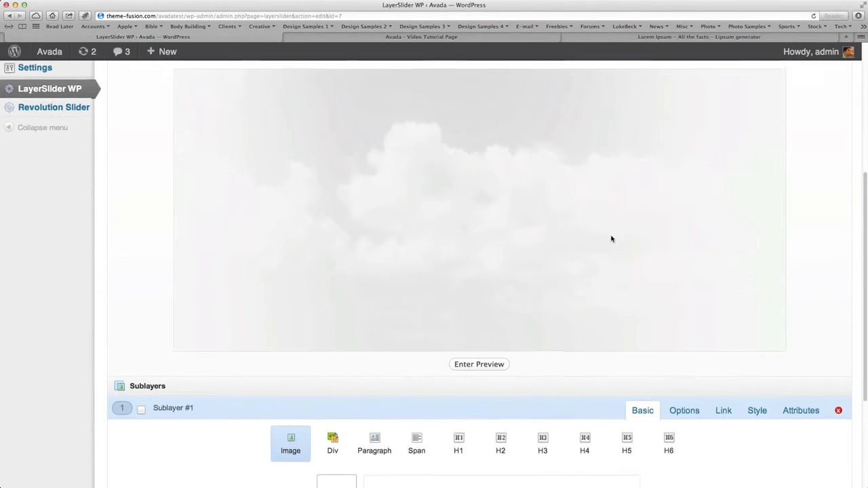
scroll(611, 239, down, 3)
scroll(613, 248, up, 3)
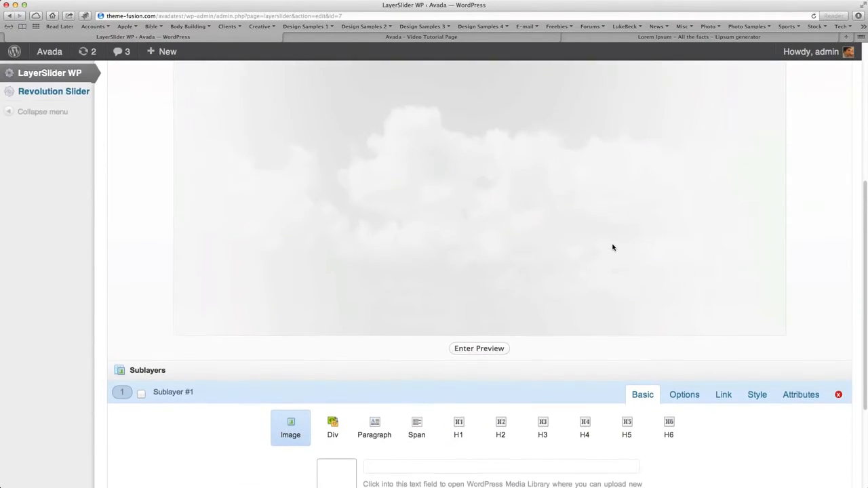
scroll(590, 258, down, 5)
click(185, 284)
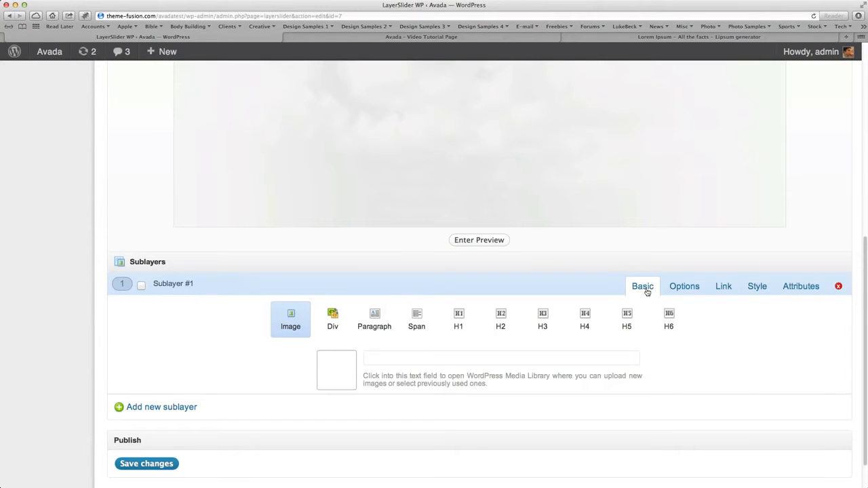
click(681, 287)
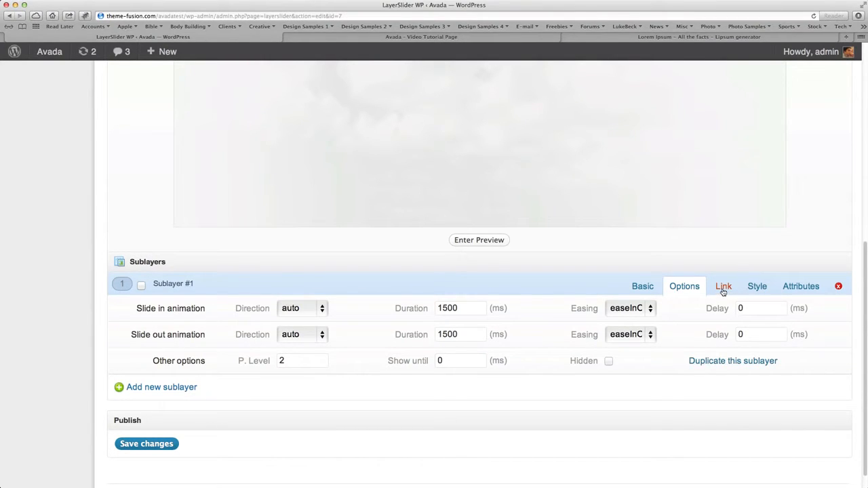
click(756, 288)
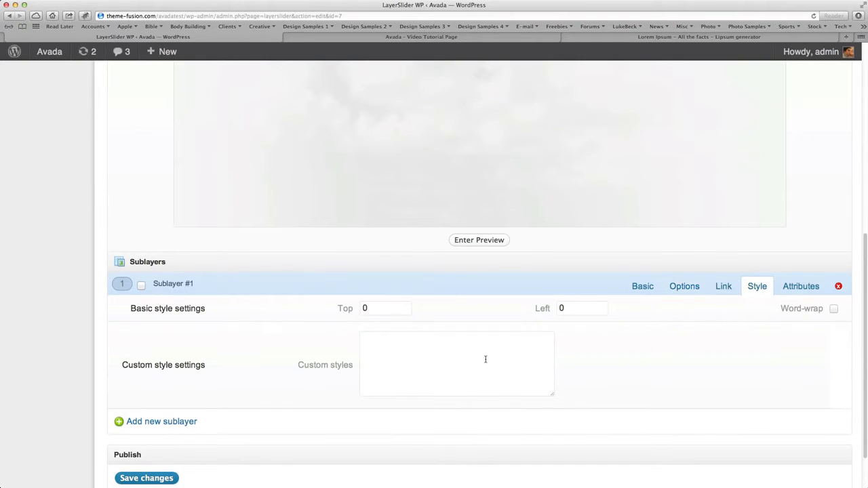
click(461, 361)
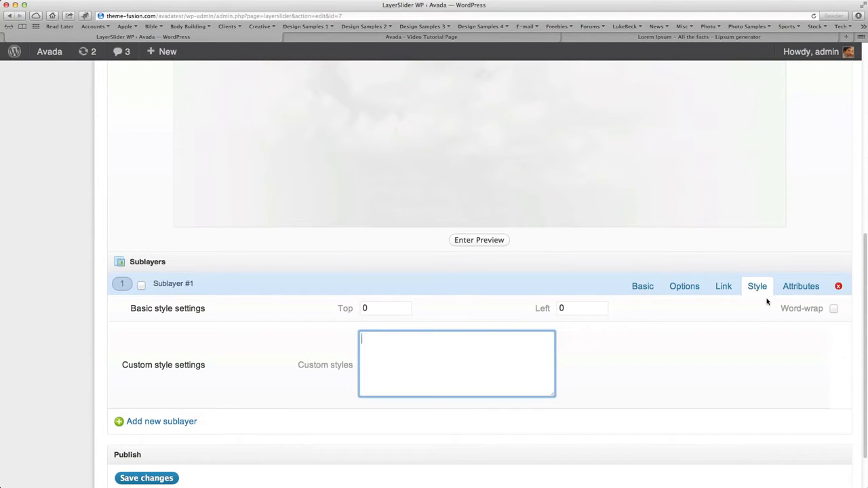
click(639, 288)
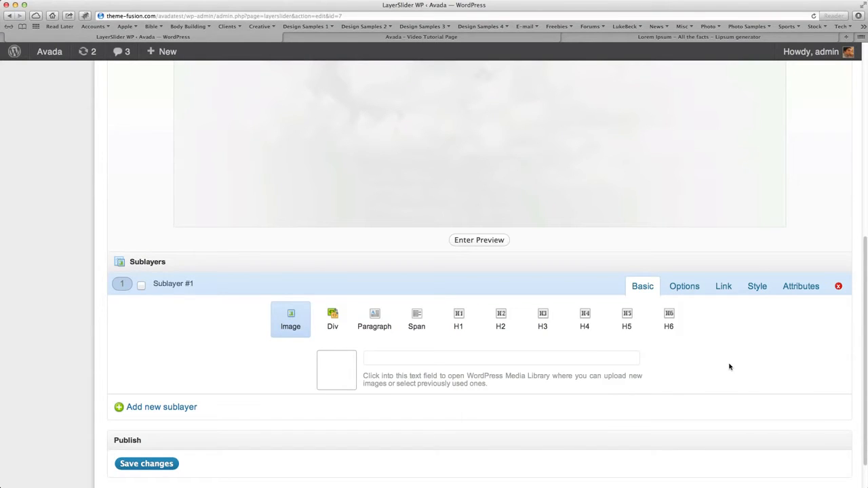
- Insert the full-size guy picture from the media library into Sublayer #1 and position it on the right side of the slide
scroll(730, 365, up, 5)
scroll(726, 360, down, 3)
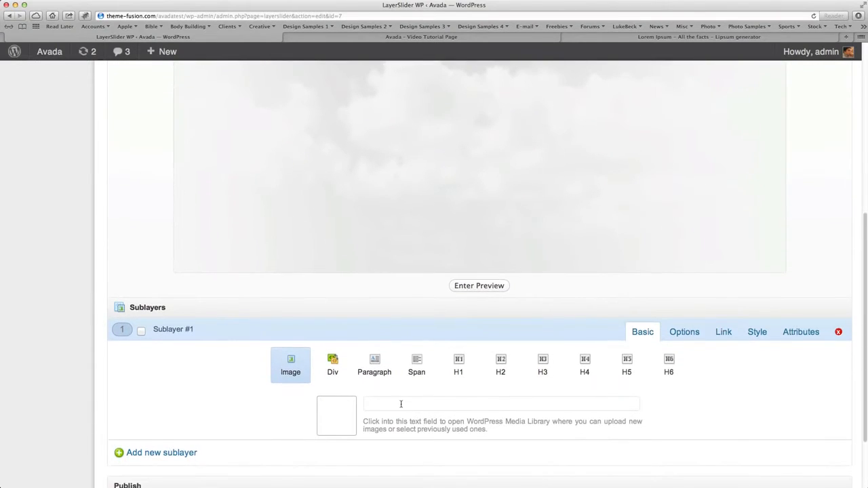
click(401, 404)
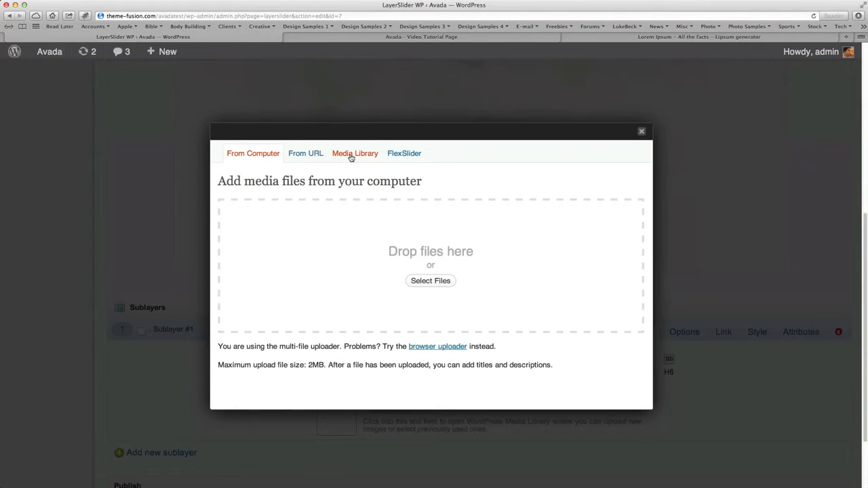
click(351, 157)
scroll(489, 292, down, 2)
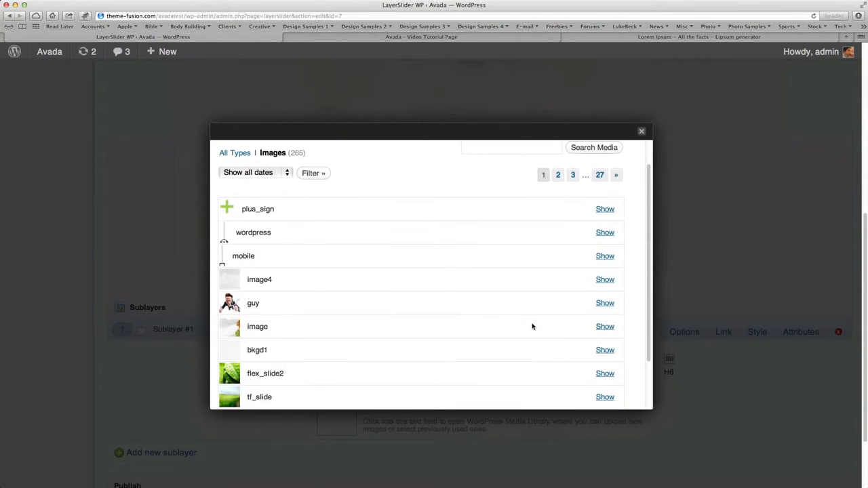
click(603, 304)
scroll(421, 306, down, 5)
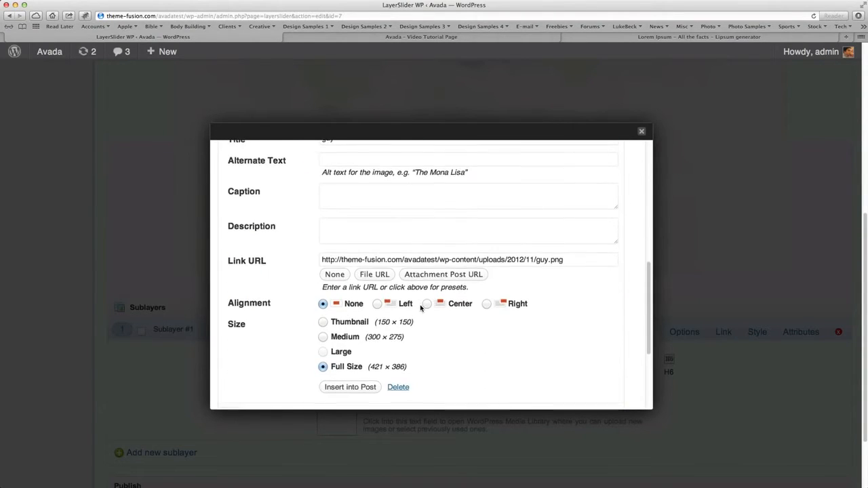
click(344, 378)
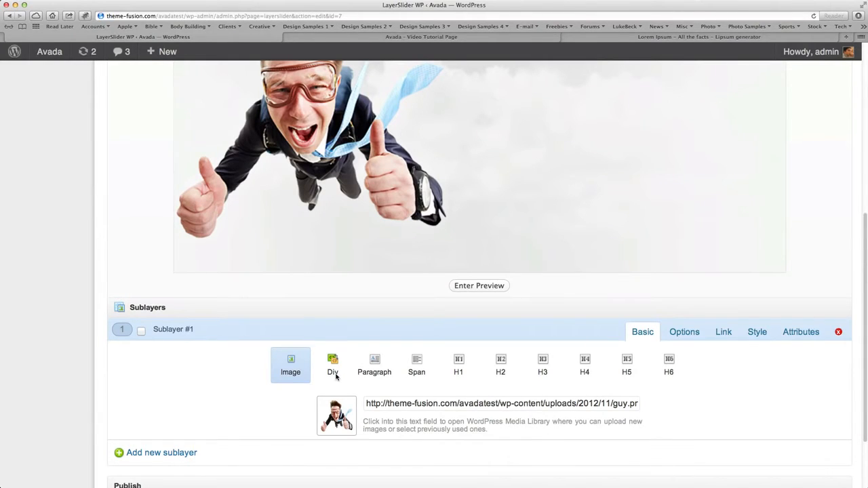
scroll(336, 376, up, 4)
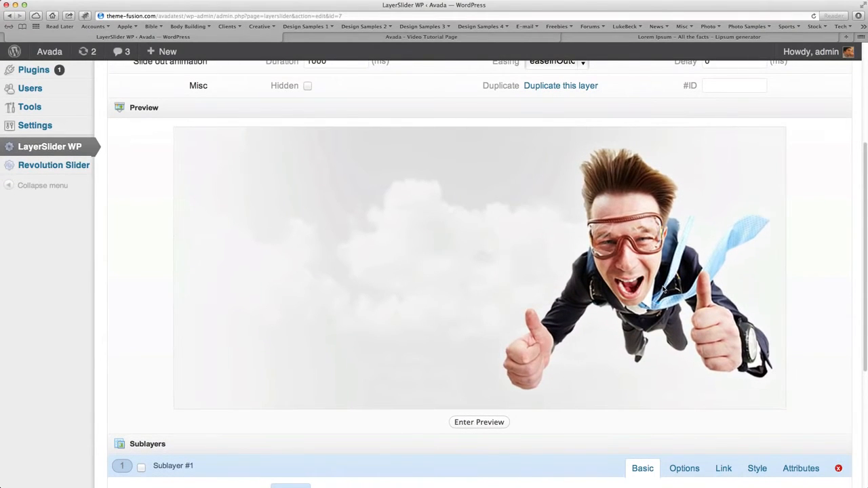
scroll(508, 321, down, 5)
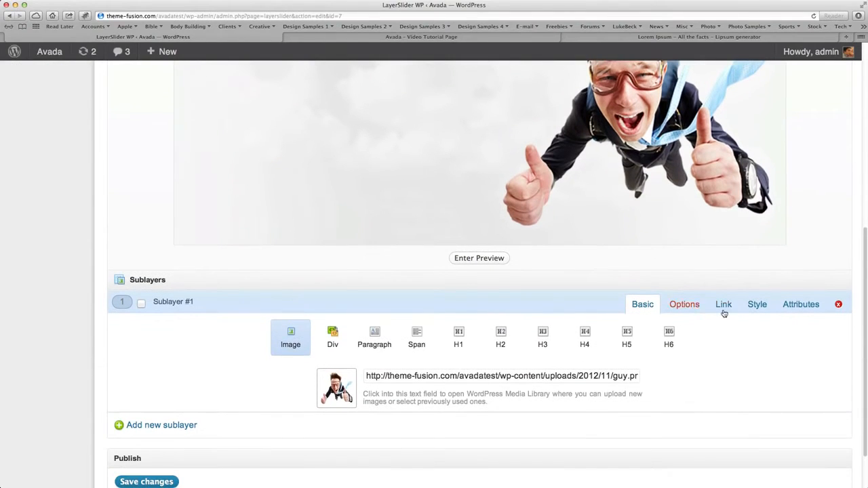
- Set Sublayer #1's slide-in animation to direction top, duration 1000 ms and delay 200 ms, keeping the easeInOutQuint easing
click(685, 305)
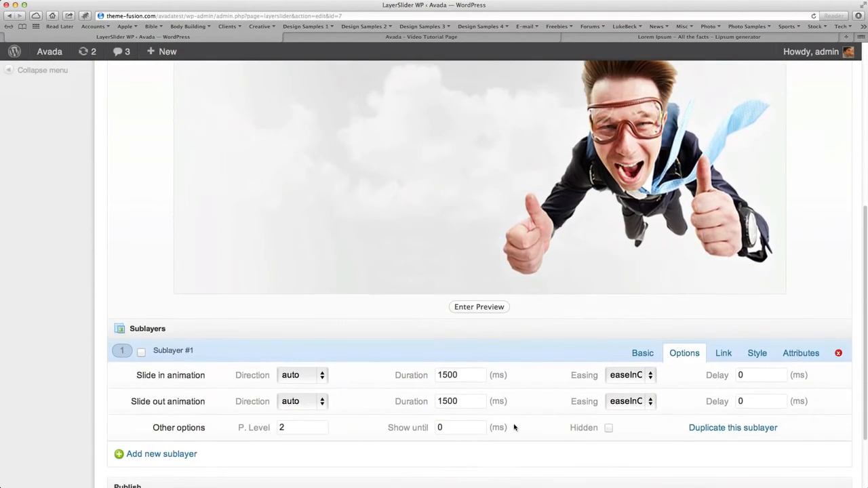
click(311, 377)
click(298, 398)
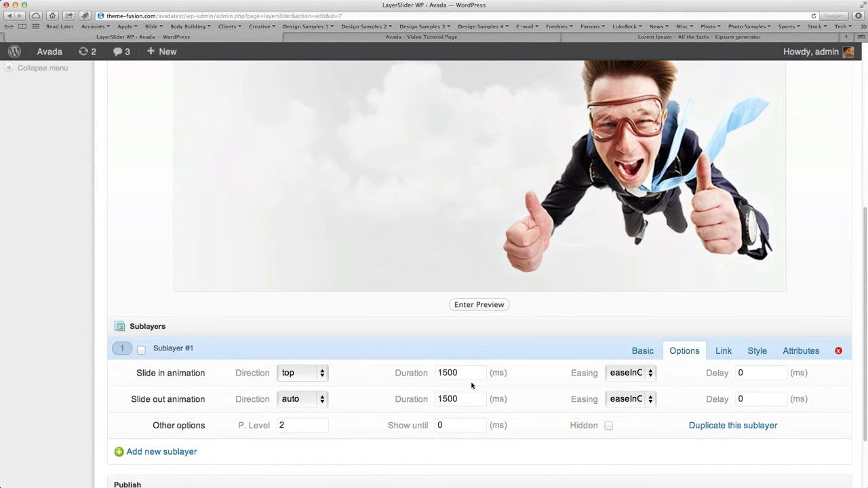
click(456, 373)
drag(456, 373, 358, 368)
text(1000)
click(634, 376)
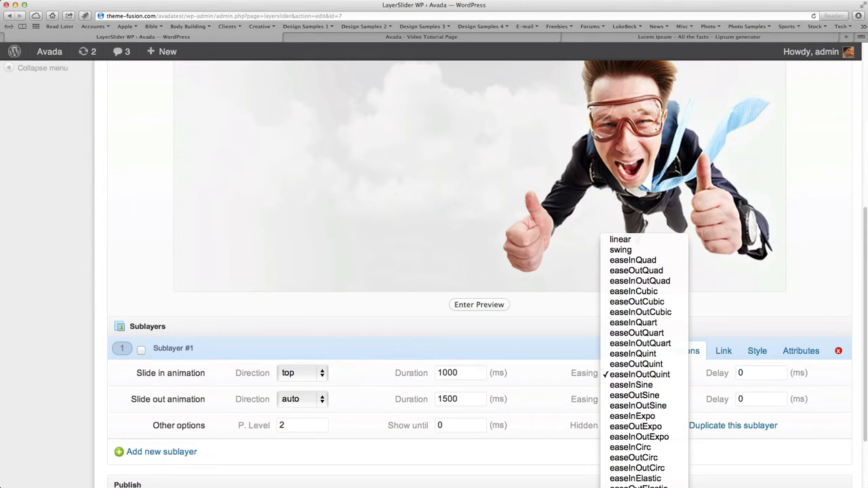
key(Escape)
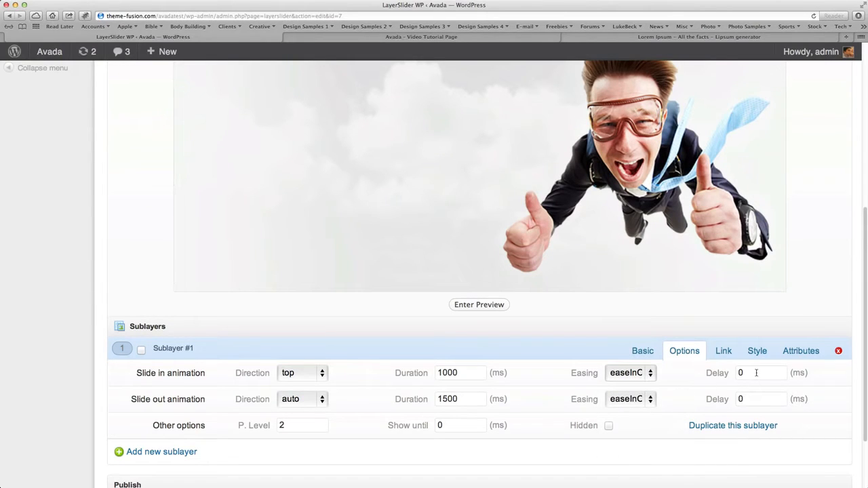
drag(756, 372, 694, 372)
text(200)
scroll(709, 329, up, 1)
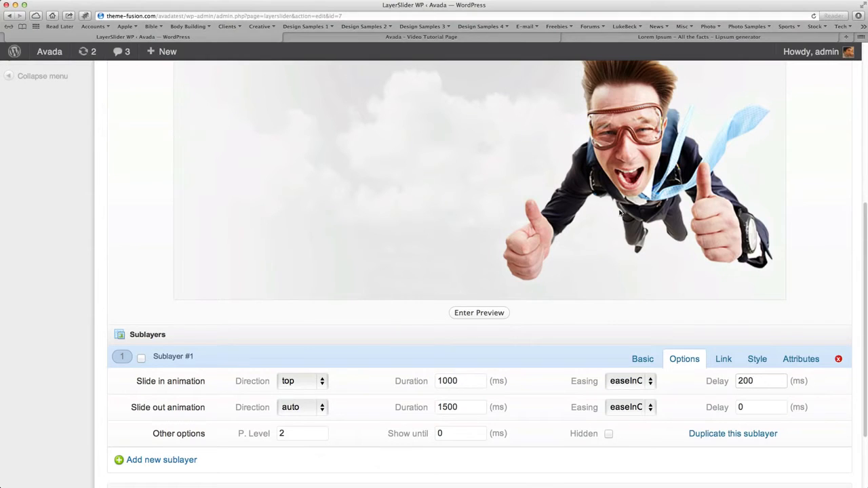
scroll(632, 270, up, 1)
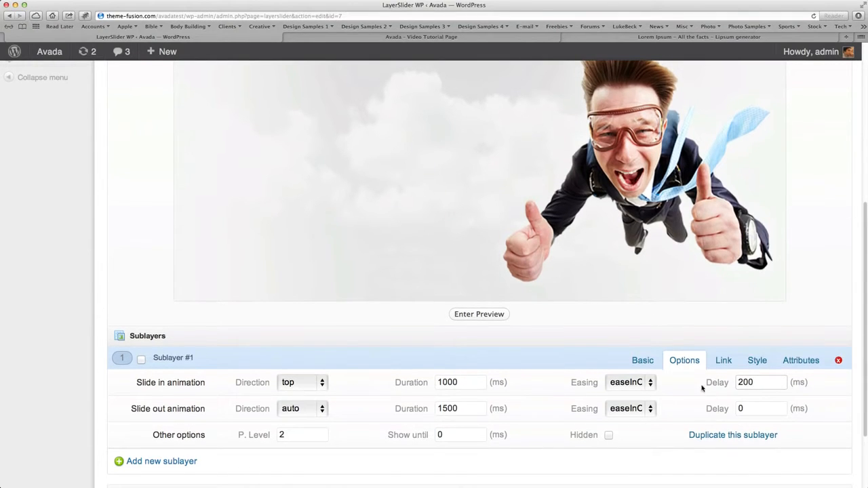
- Set Sublayer #1's slide-out animation to direction top, duration 1000 ms and delay 200 ms, keeping the easeInOutQuint easing
scroll(470, 435, down, 3)
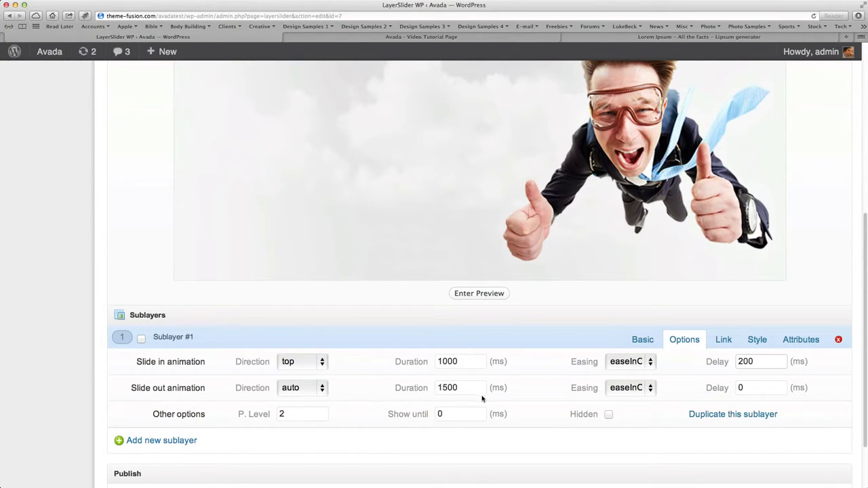
click(305, 394)
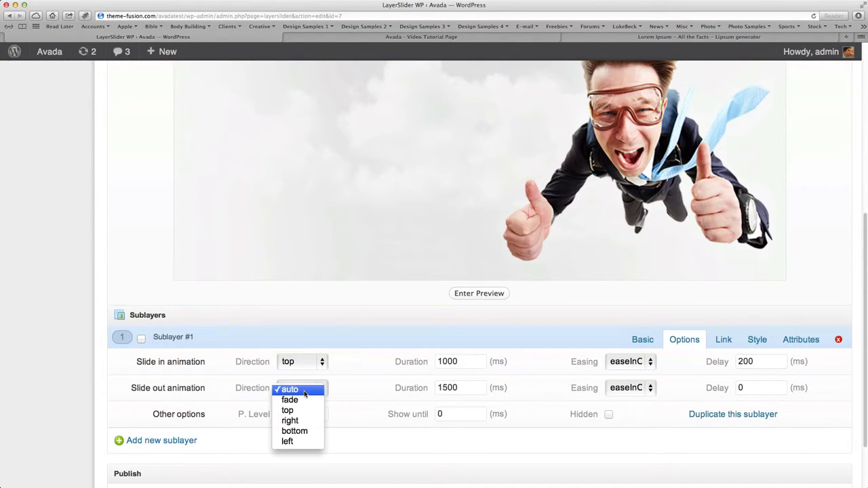
click(304, 411)
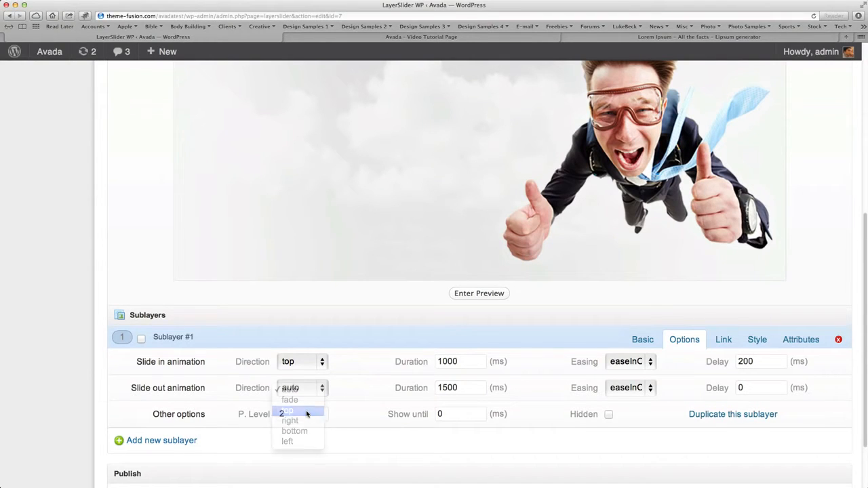
drag(483, 388, 378, 380)
text(1000)
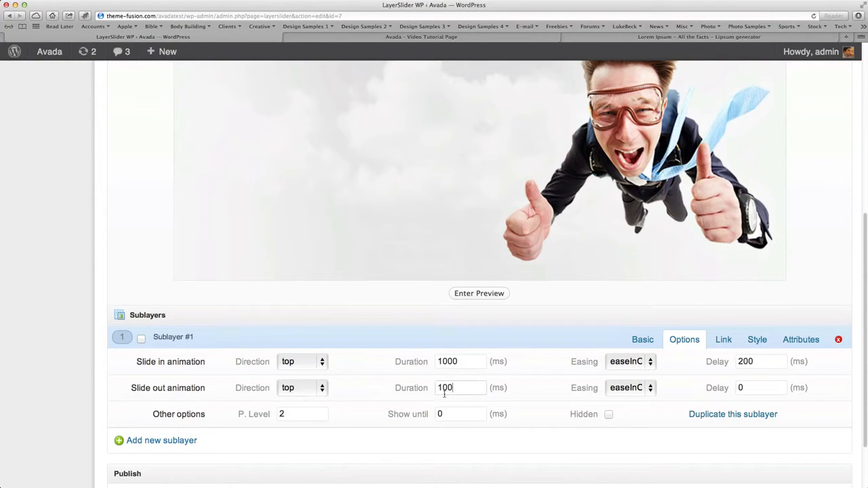
click(634, 392)
click(634, 393)
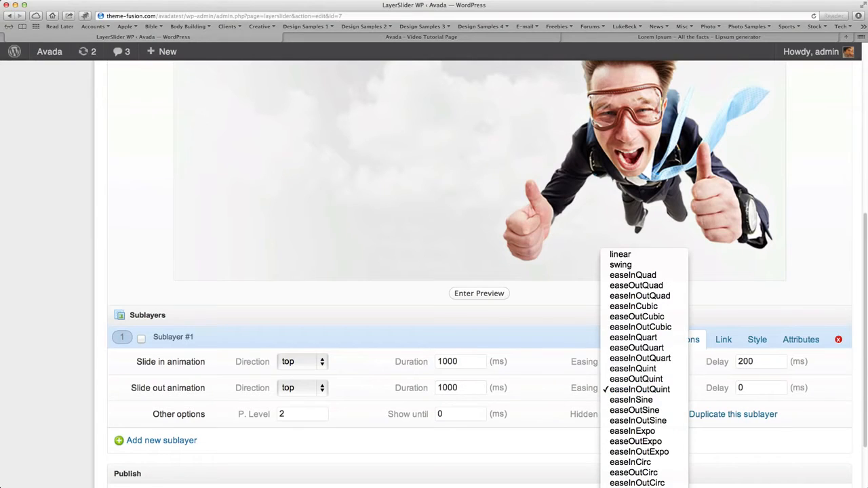
double_click(755, 388)
text(200)
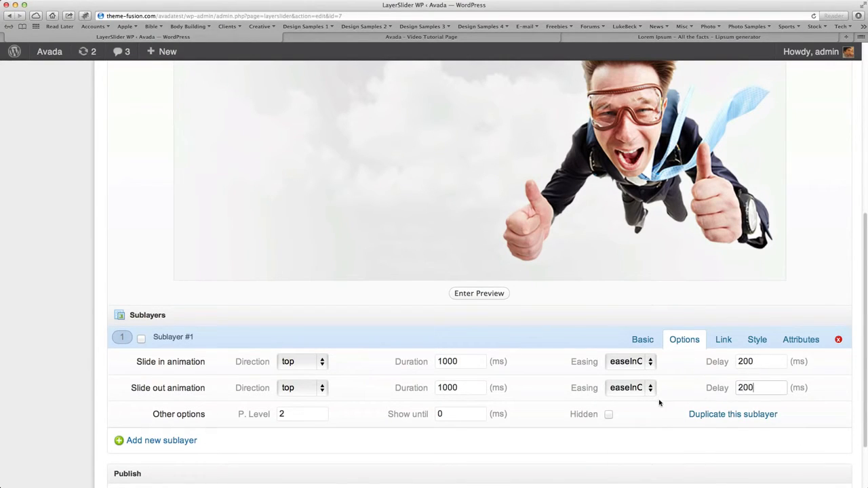
- Add a second sublayer to Layer #1 and set its content type to Paragraph
scroll(643, 409, down, 1)
scroll(643, 407, up, 3)
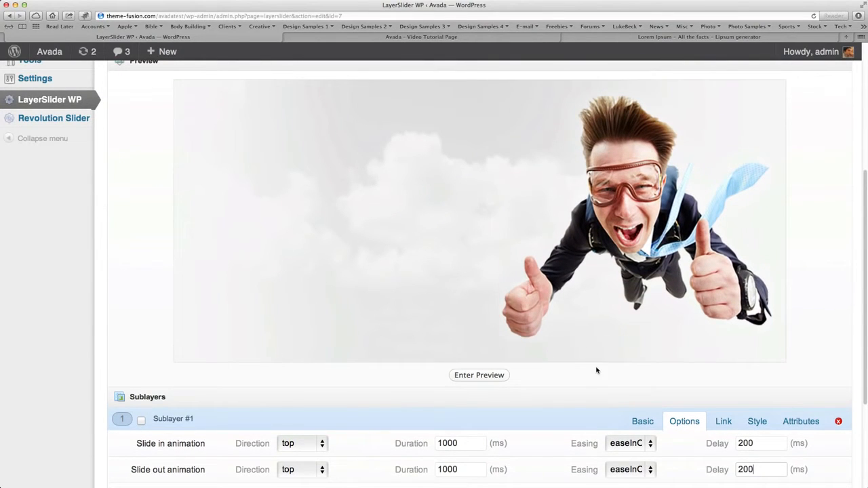
scroll(572, 297, down, 4)
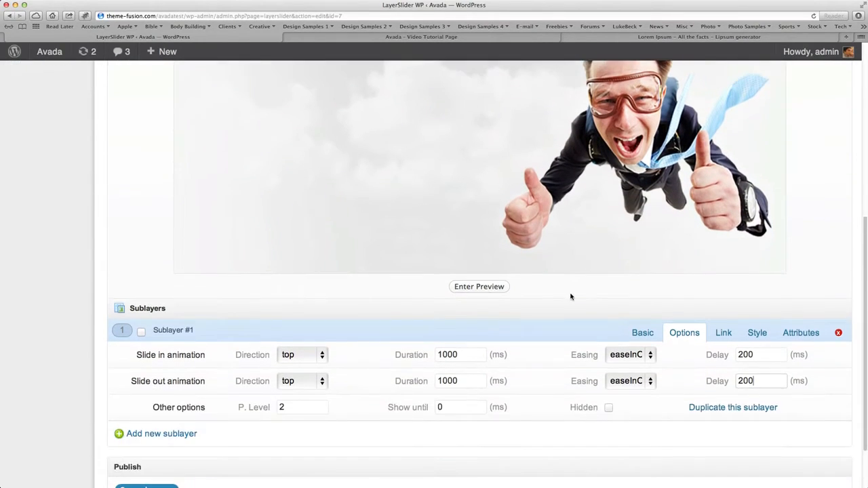
click(175, 407)
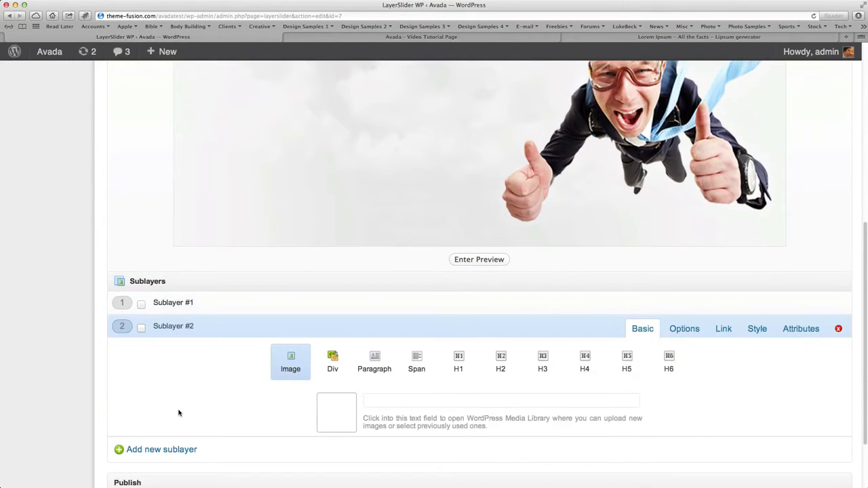
scroll(186, 409, down, 2)
click(379, 324)
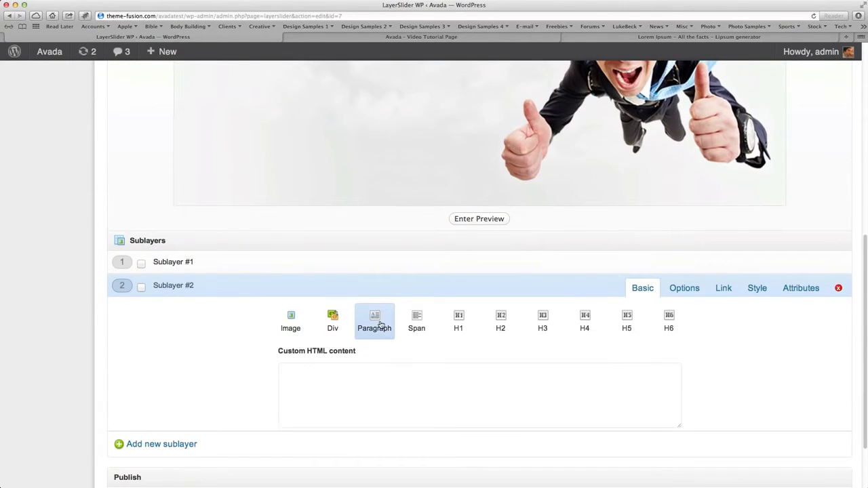
- Enter "The Awesome Power Of" as Sublayer #2's paragraph content and place it in the slide's upper-left area, at about top 98, left 65
click(367, 397)
text(T)
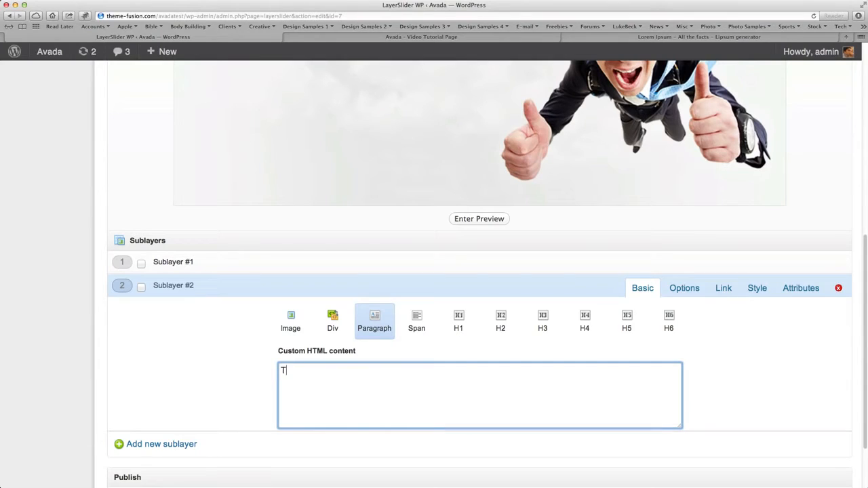
text(he Awesome Power Of)
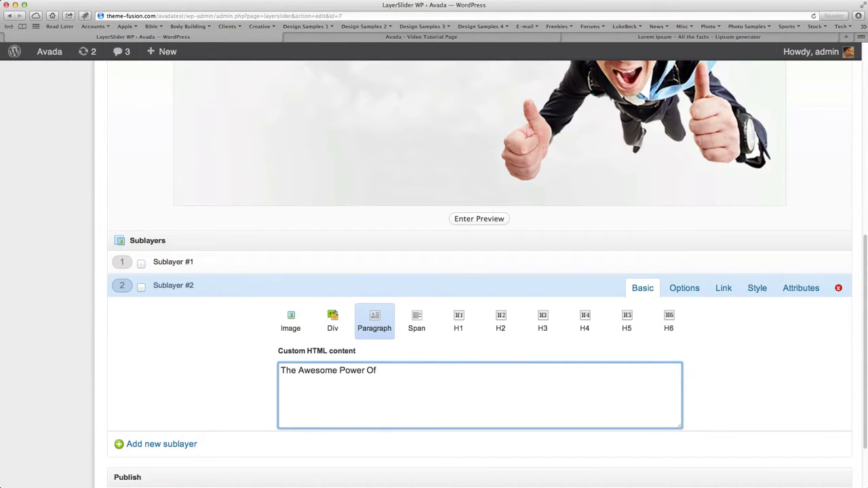
scroll(575, 313, up, 5)
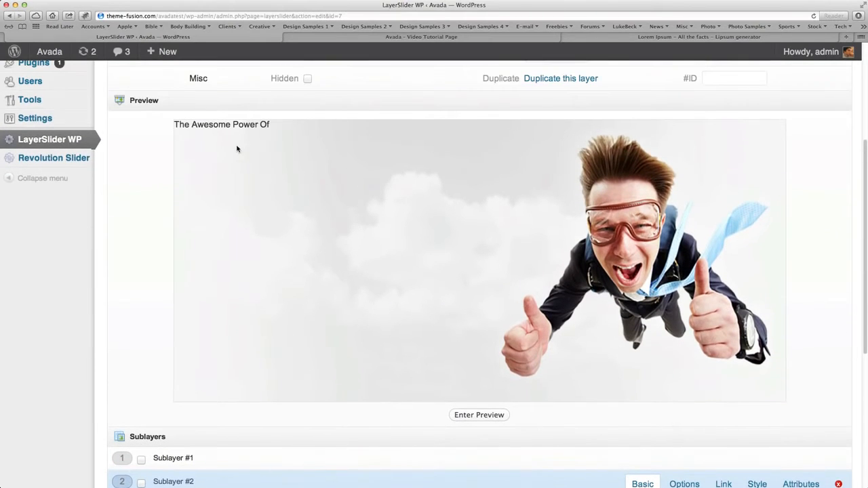
drag(239, 124, 281, 191)
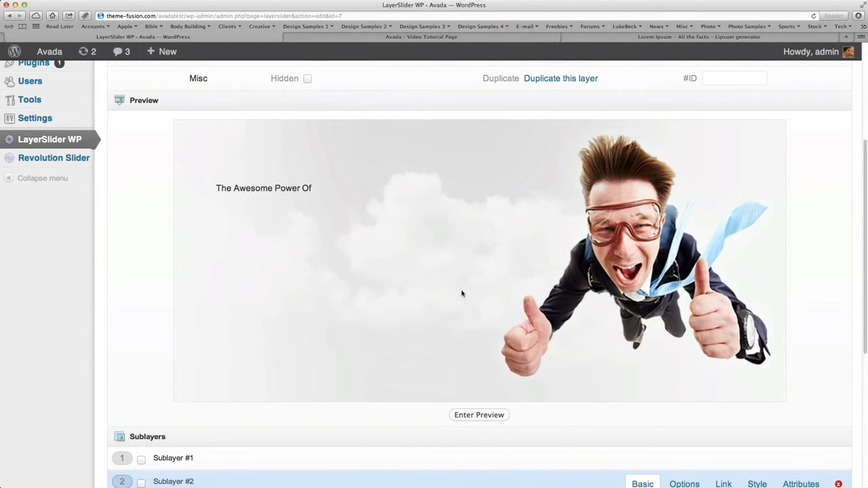
- Give Sublayer #2 the custom styles font-size: 15pt; color: #ffffff; font-family: Arial; line-height: 115%; padding: 4px 7px; background-color: #A0CE4E; text-transform: uppercase
scroll(449, 292, down, 5)
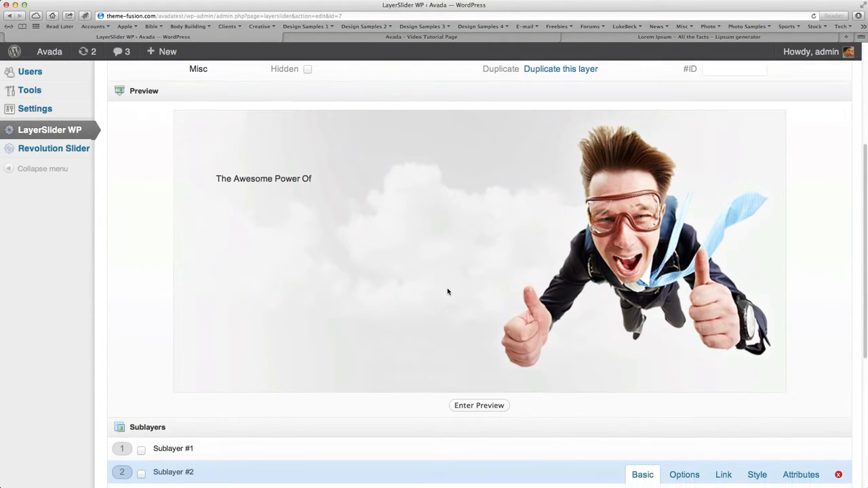
scroll(446, 294, down, 2)
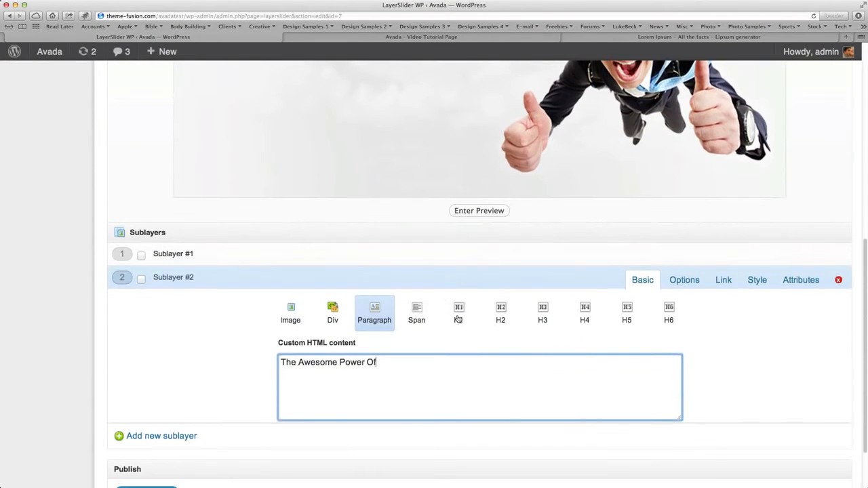
click(753, 284)
click(434, 370)
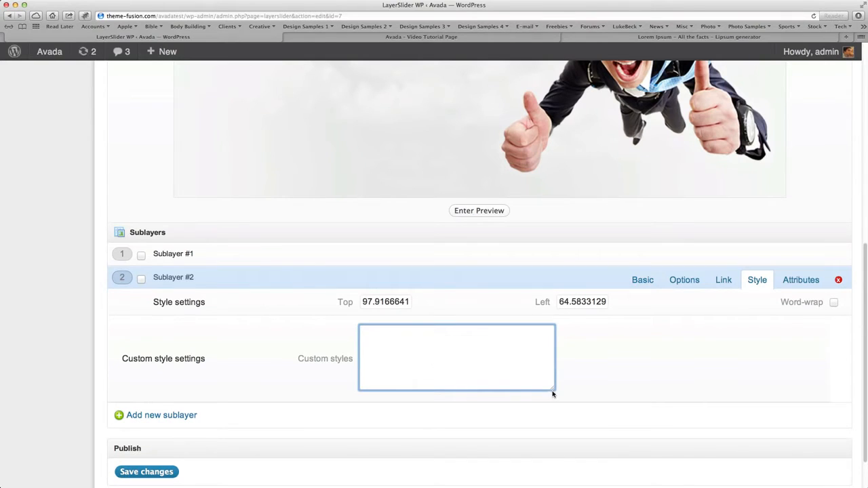
drag(553, 390, 555, 414)
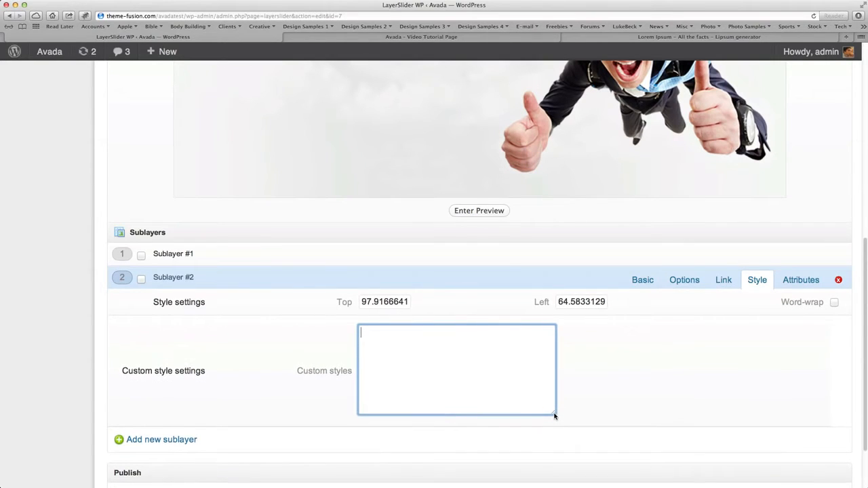
text(font-size: 15pt; color: #ffffff; font-family: Arial; line-height: 115%; padding: 4px 7px; background-color: #A0CE4E; text-transform: uppercase;)
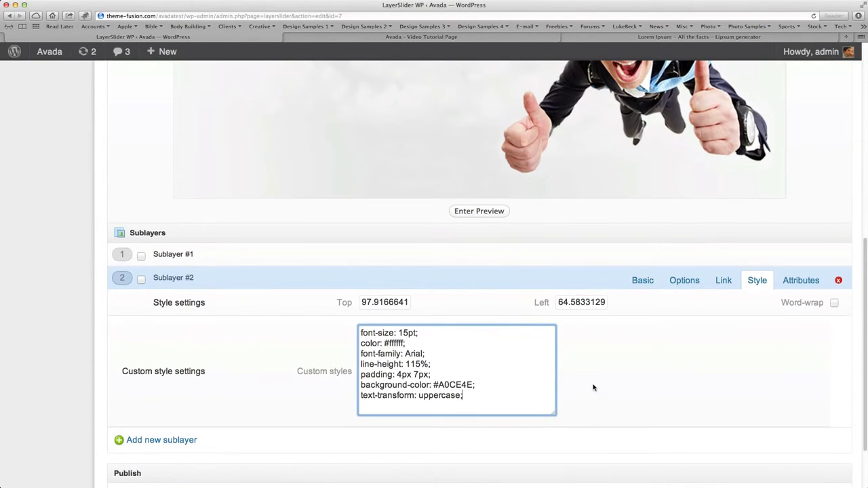
scroll(595, 386, down, 1)
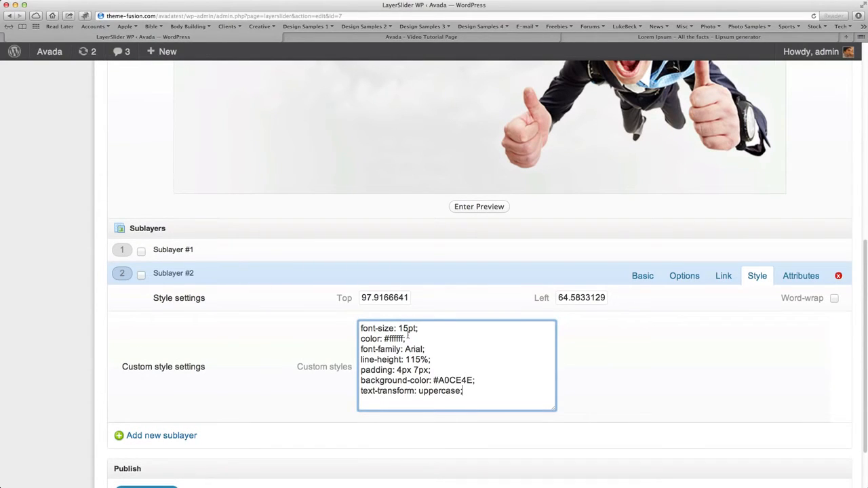
scroll(395, 351, up, 1)
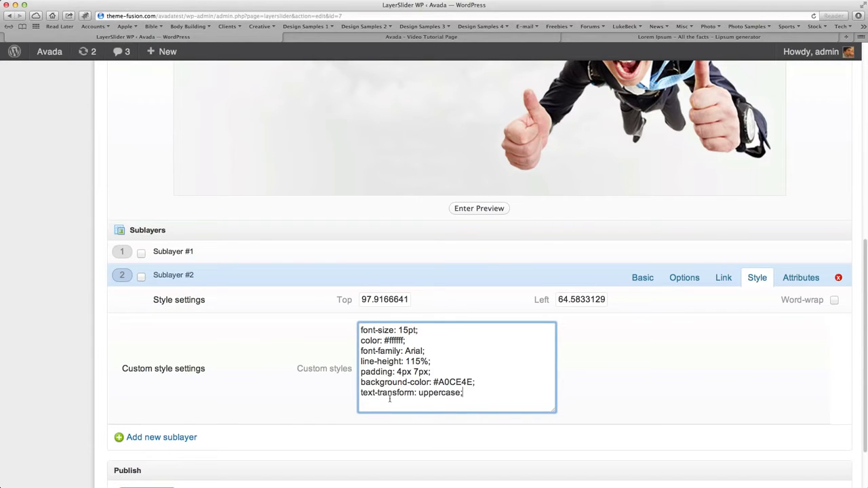
- Nudge the styled "The Awesome Power Of" text slightly lower on the slide, to about top 106 and left 67
scroll(614, 415, up, 5)
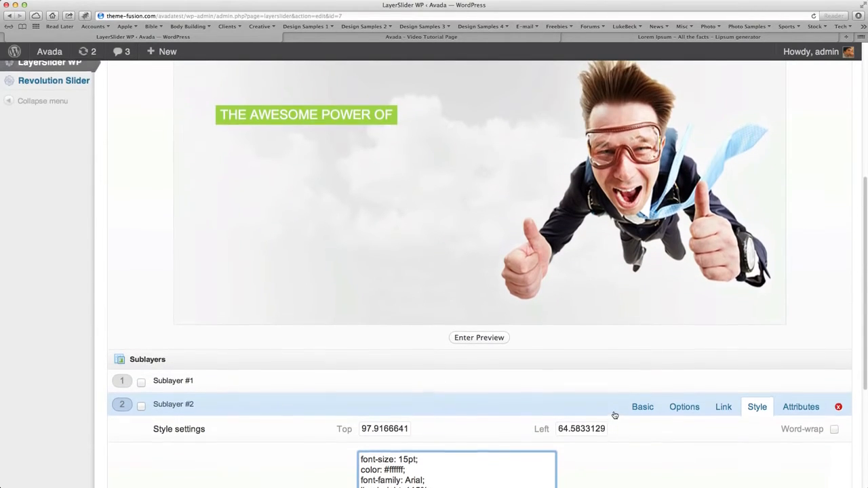
scroll(615, 415, up, 1)
mouse_move(290, 175)
mouse_down()
mouse_move(273, 177)
mouse_move(291, 182)
mouse_up()
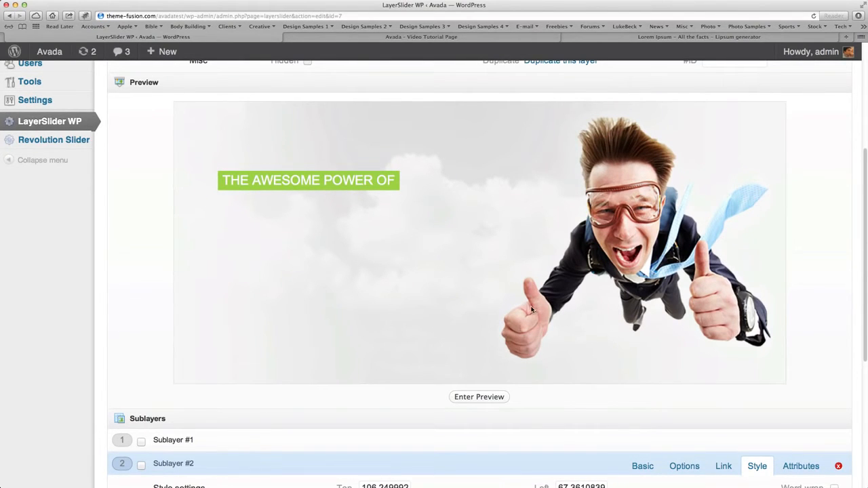
- Set Sublayer #2's slide-in animation to direction top with a 500 ms delay
scroll(531, 306, down, 5)
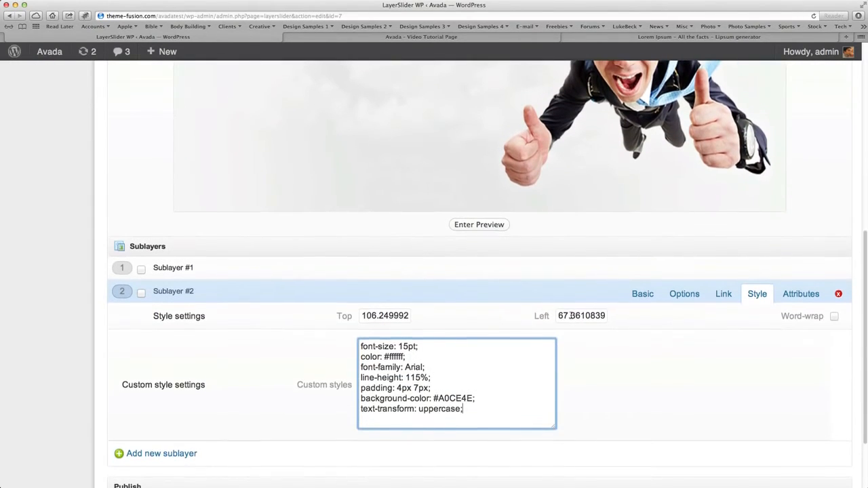
click(681, 290)
scroll(536, 388, up, 5)
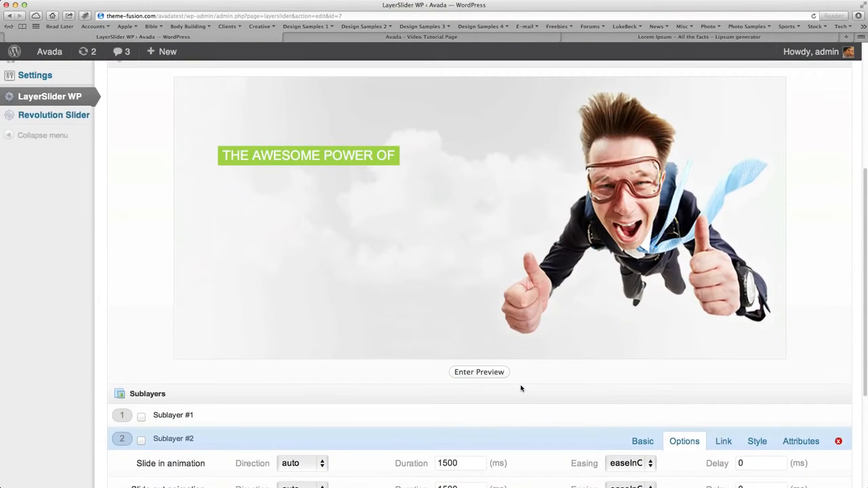
scroll(521, 388, down, 3)
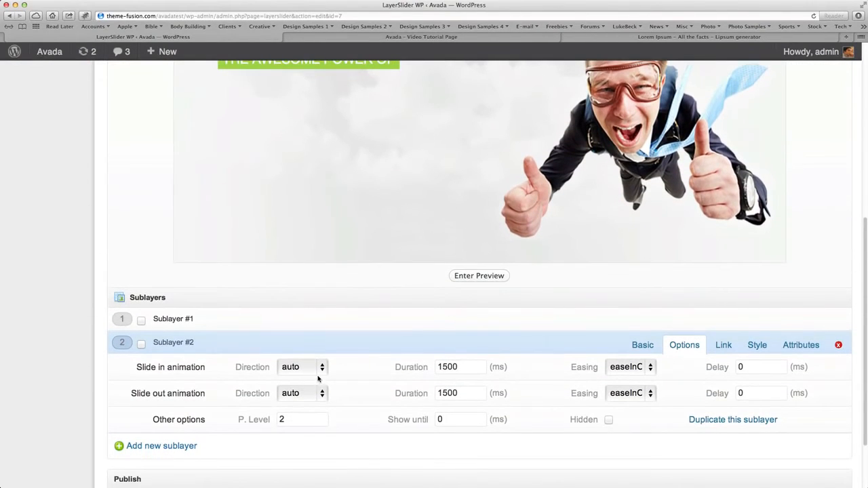
scroll(314, 372, up, 1)
scroll(346, 387, down, 2)
click(300, 316)
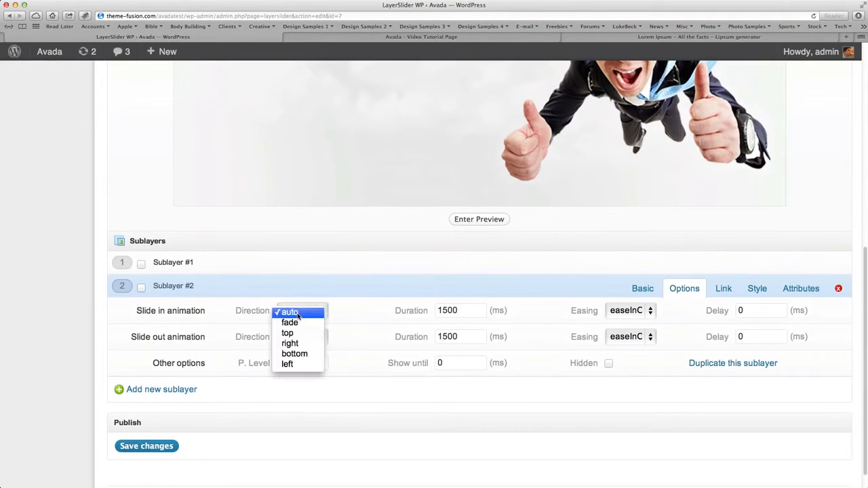
click(295, 333)
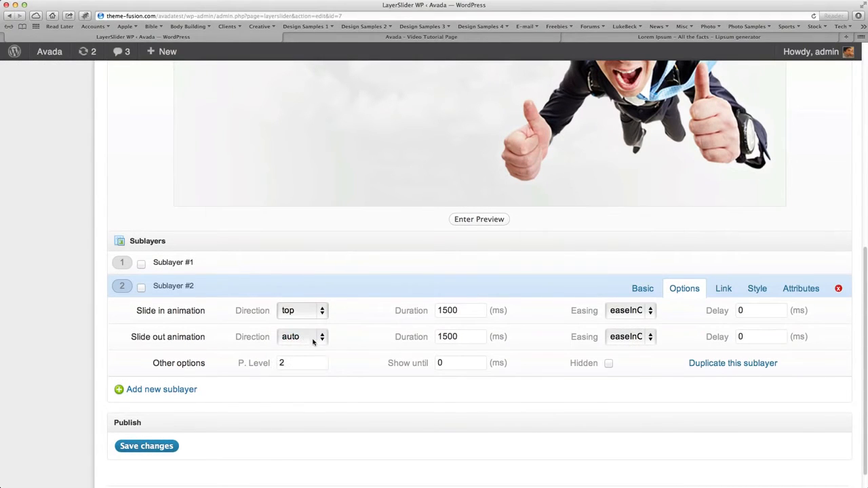
scroll(409, 347, up, 1)
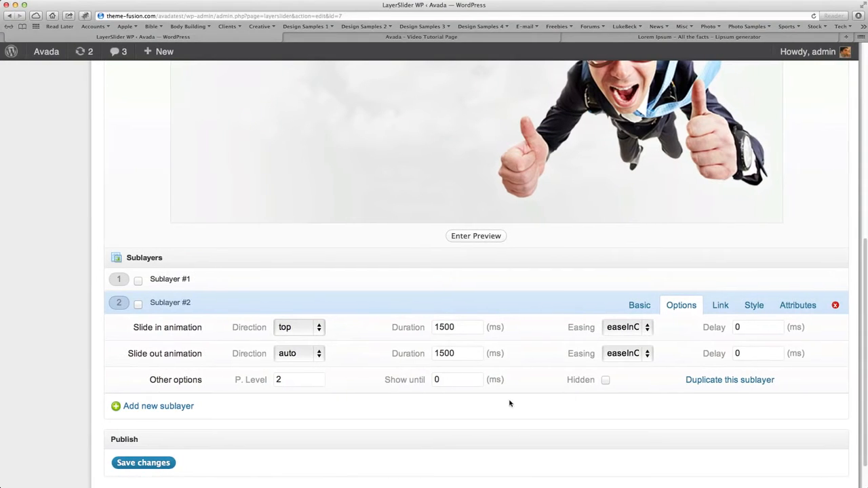
drag(749, 328, 700, 329)
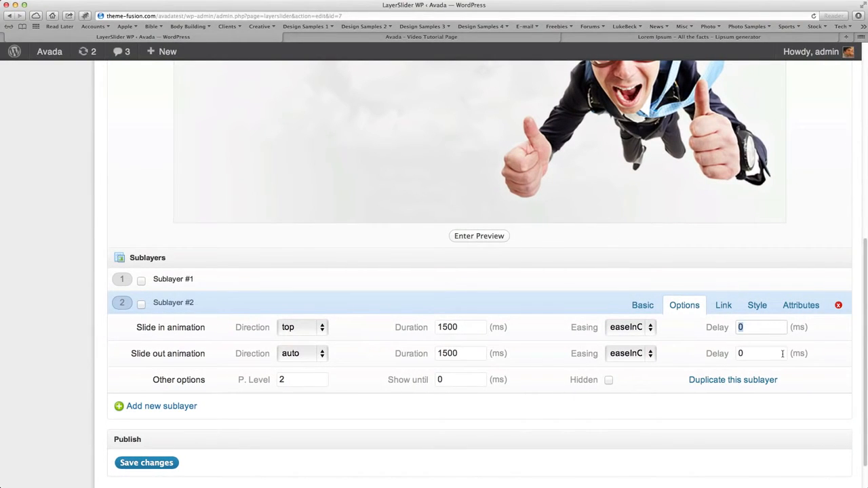
text(500)
- Set Sublayer #2's slide-out animation to direction top with a 500 ms delay, and check the easing choices for the slide-in
click(309, 356)
click(298, 377)
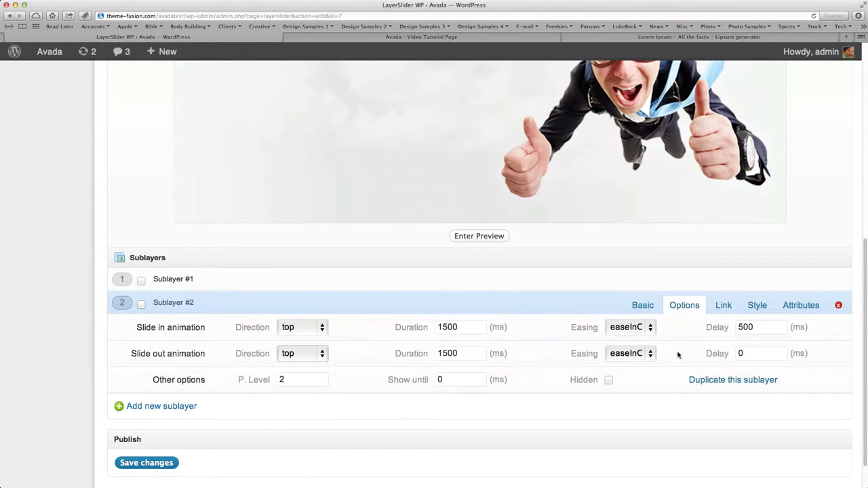
double_click(757, 353)
text(500)
click(628, 328)
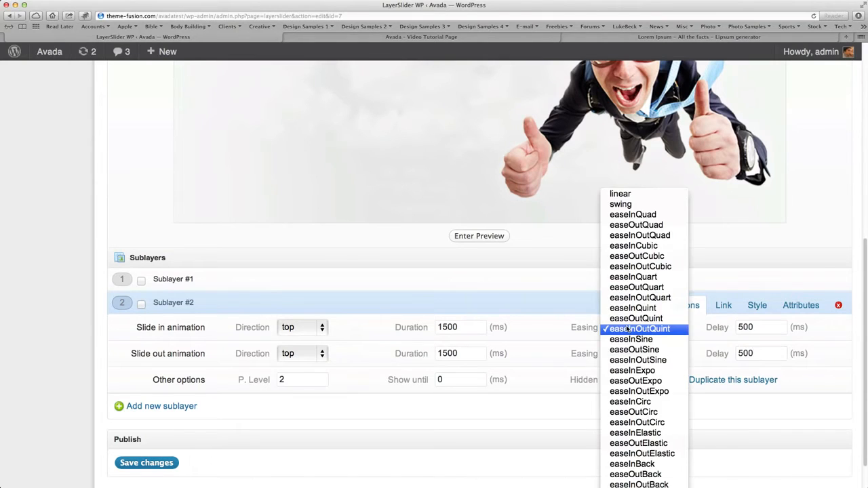
click(535, 401)
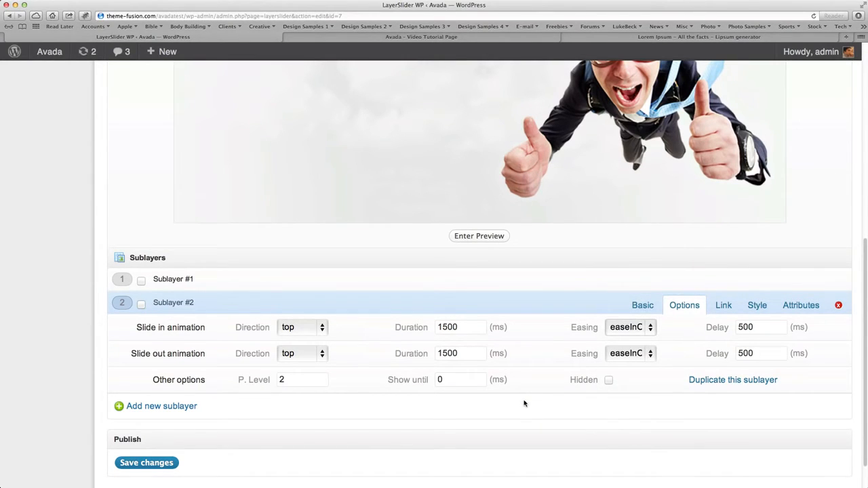
- Add a third sublayer to Layer #1 and set its content type to Paragraph
scroll(524, 404, up, 2)
scroll(523, 403, down, 3)
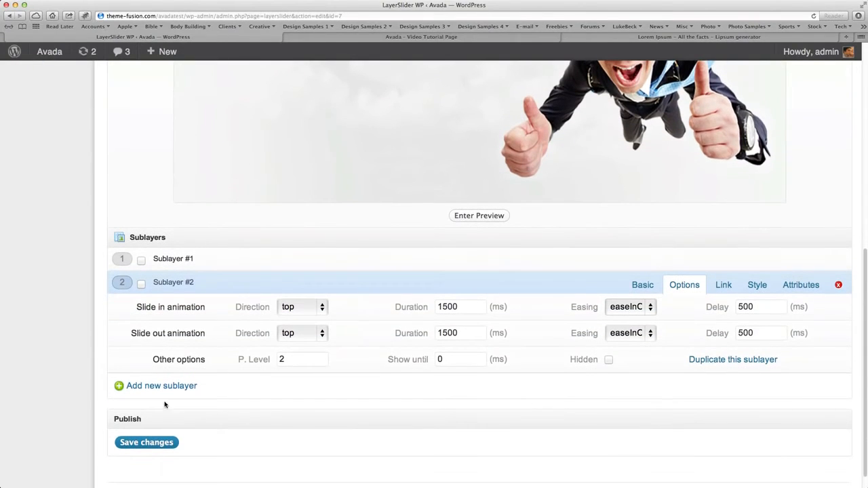
click(170, 387)
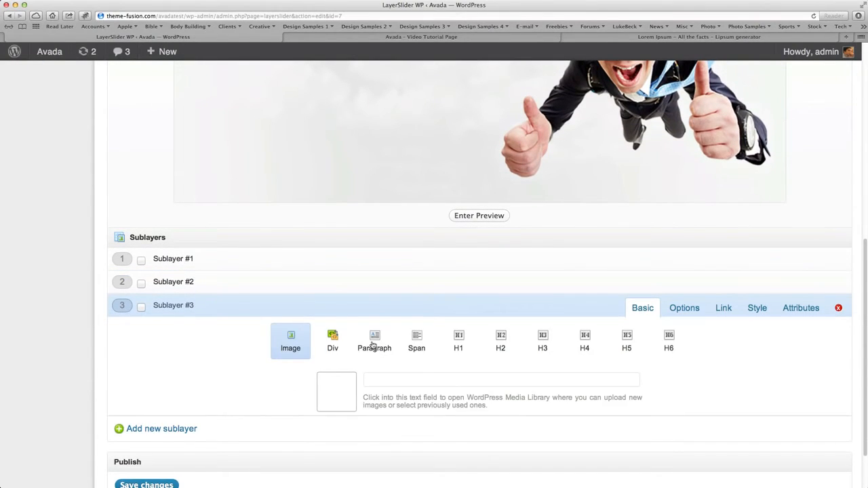
click(372, 346)
- Enter "Wordpress & Responsiveness" as Sublayer #3's content and place it below the first caption, at about top 166, left 51
click(370, 407)
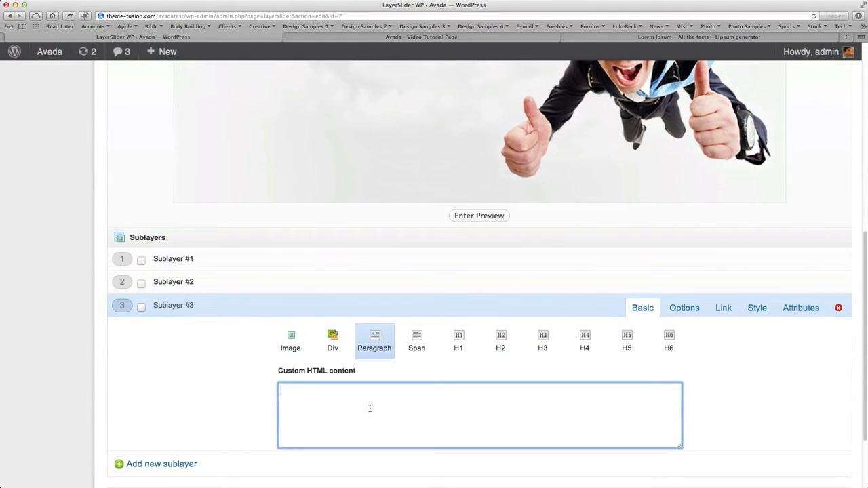
text(Wordpress & Responsi)
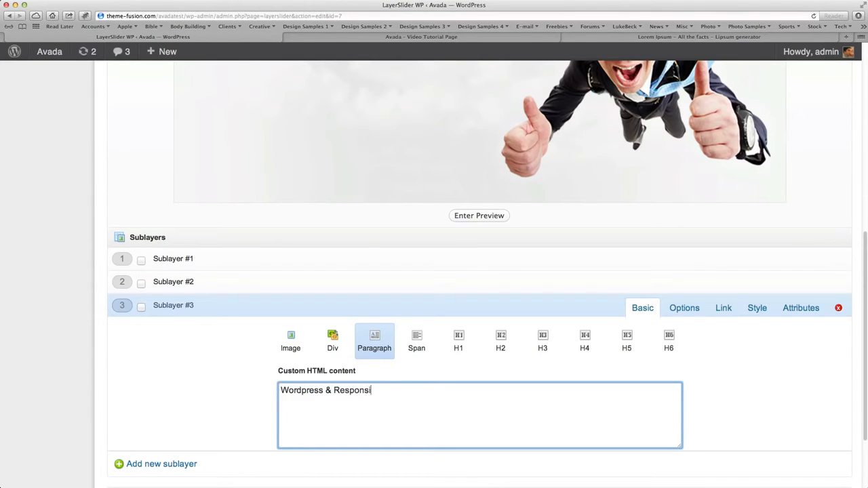
text(veness)
scroll(161, 86, up, 5)
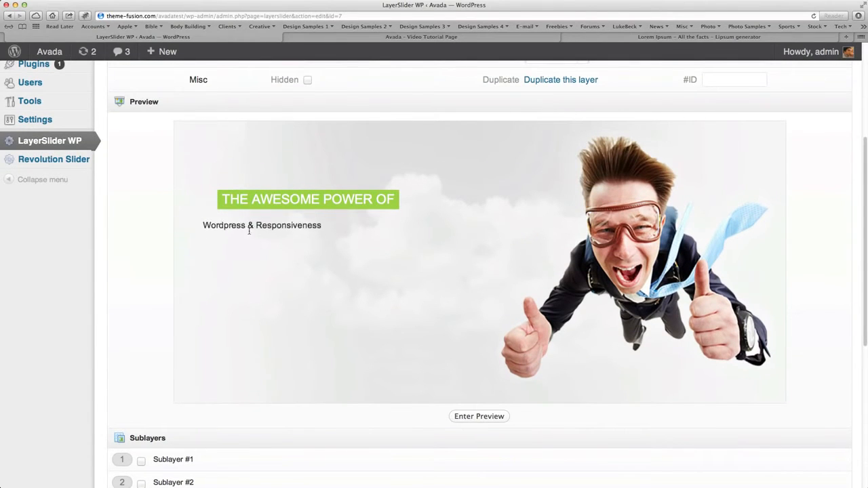
- Give Sublayer #3 the custom styles font-size: 15pt; color: #ffffff; font-family: Arial; line-height: 115%; padding: 4px 7px; background-color: #A0CE4E; text-transform: uppercase
scroll(312, 277, down, 5)
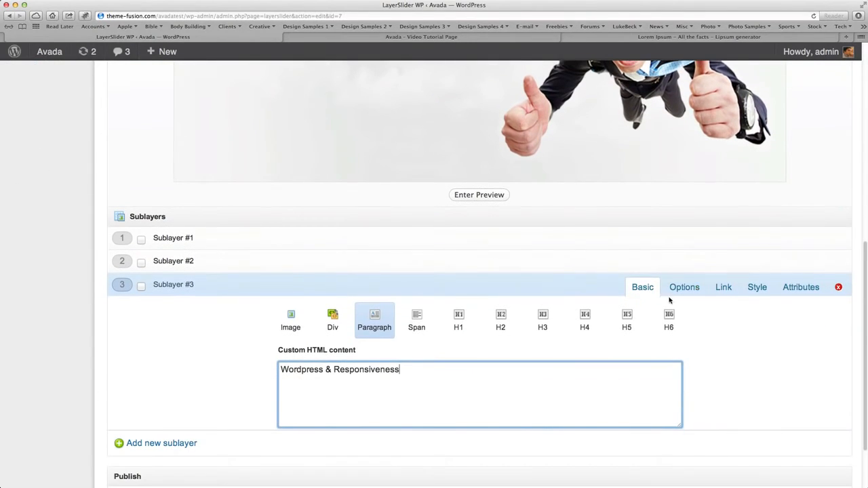
click(757, 289)
click(464, 353)
text(font-size: 15pt; color: #ffffff; font-family: Arial; line-height: 115%; padding: 4px 7px; background-color: #A0CE4E; text-transform: uppercase;)
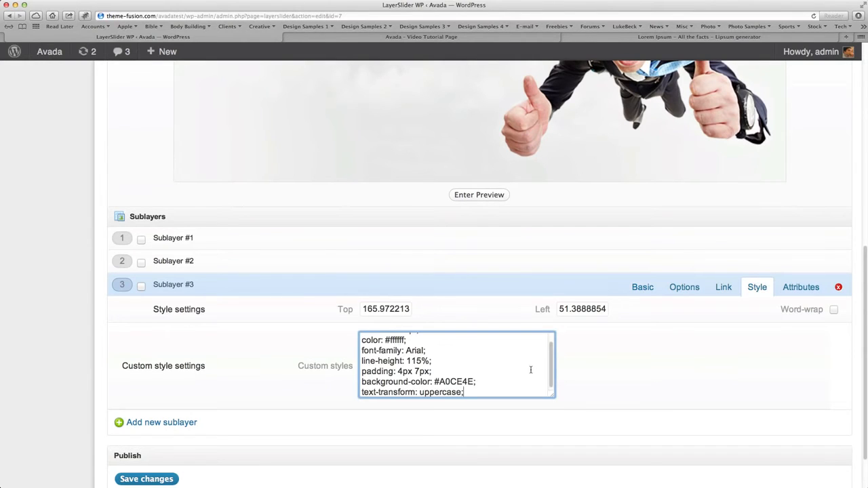
scroll(531, 370, up, 2)
scroll(636, 383, down, 1)
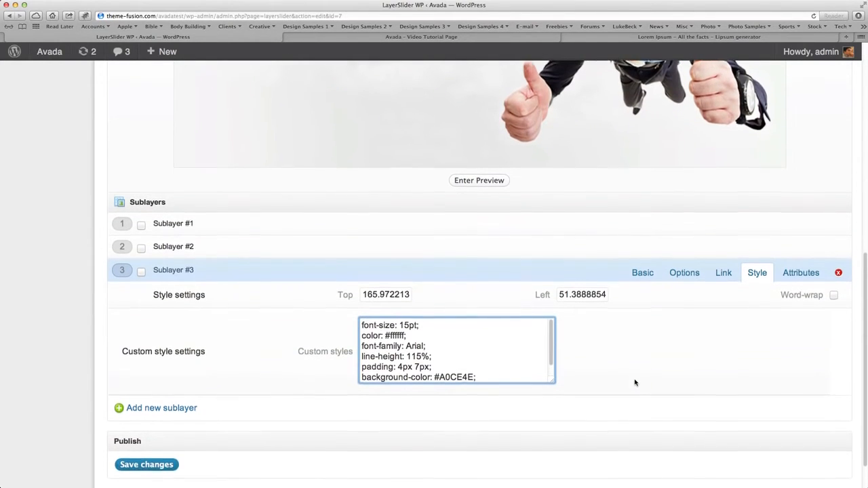
- Reposition the "Wordpress & Responsiveness" caption directly beneath "The Awesome Power Of", with their left edges aligned
click(685, 271)
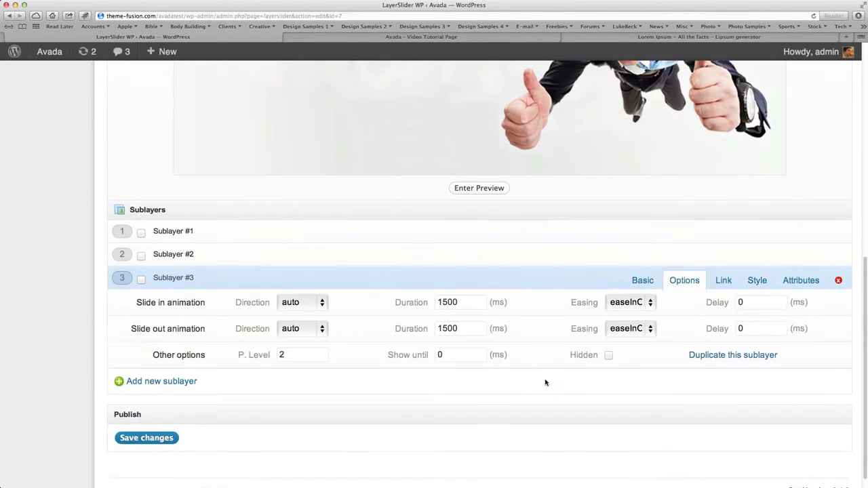
scroll(344, 152, up, 5)
drag(265, 163, 277, 146)
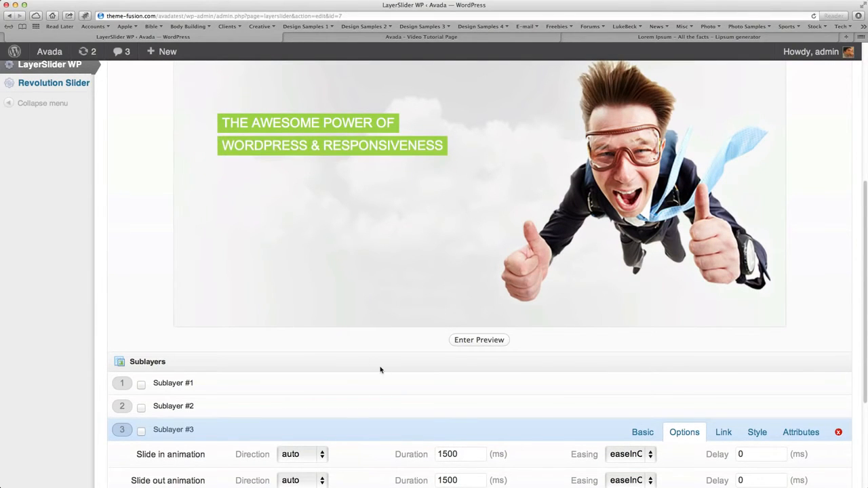
- Set Sublayer #3's slide in animation to direction bottom, easing easeInOutQuint and a delay of 900 ms
scroll(381, 369, down, 4)
click(293, 342)
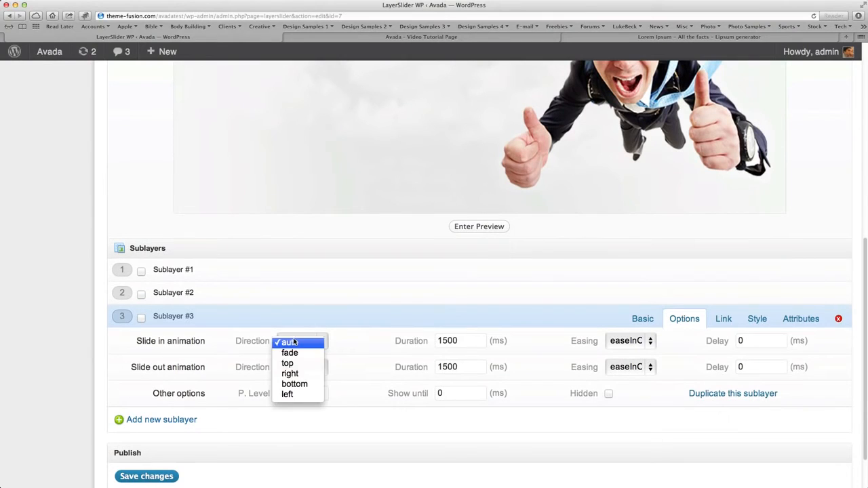
click(295, 384)
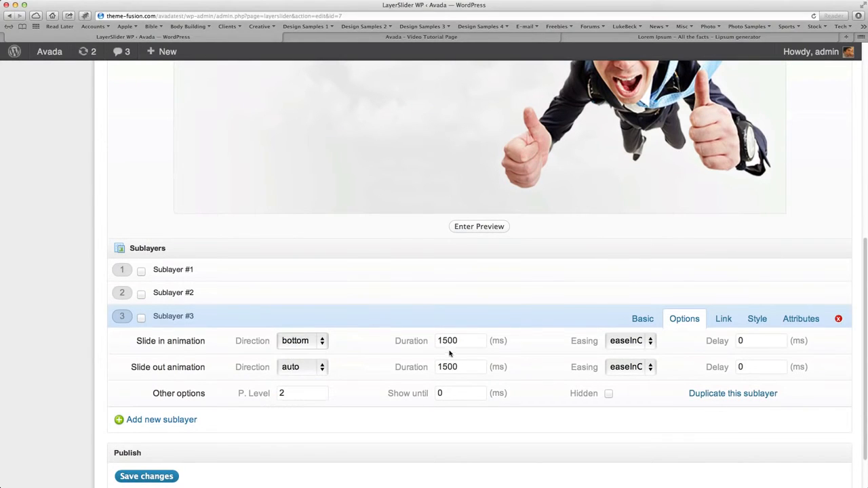
click(639, 343)
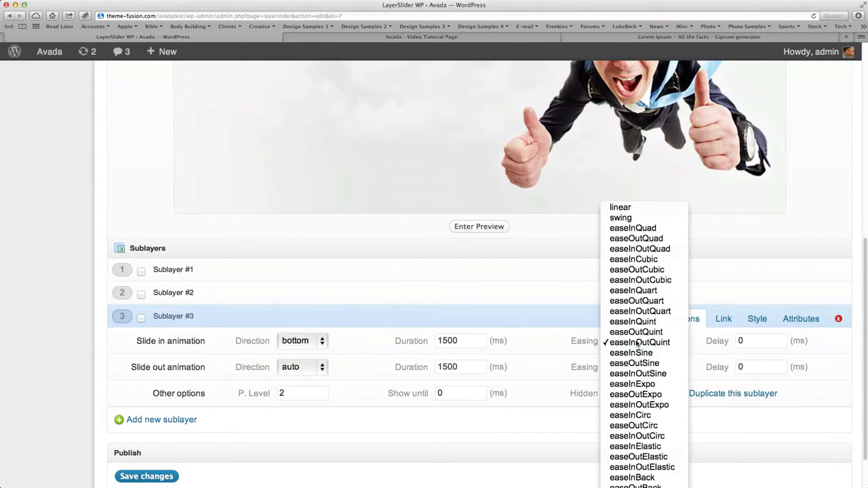
click(638, 343)
click(719, 341)
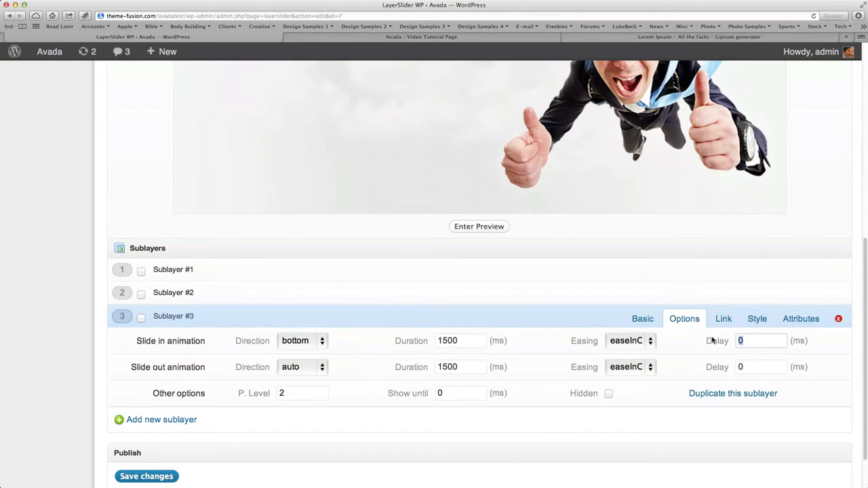
text(900)
- Set Sublayer #3's slide out animation to direction bottom with a delay of 900 ms
click(308, 370)
click(305, 410)
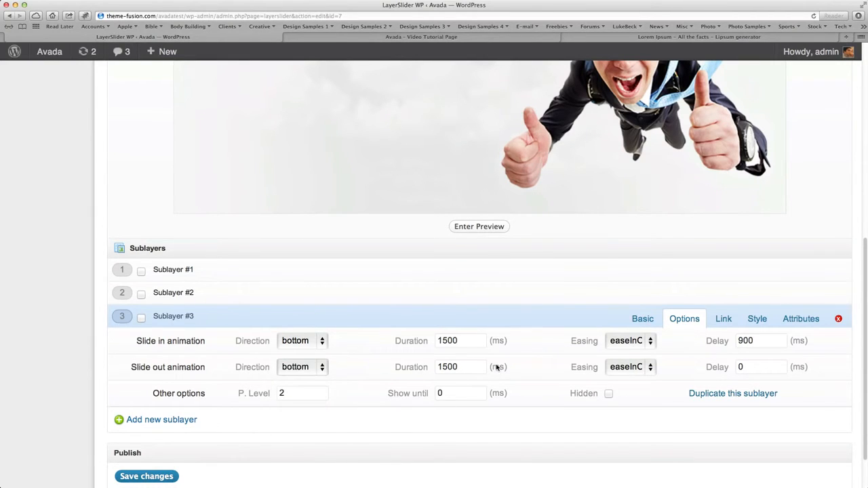
click(778, 370)
text(900)
scroll(459, 435, down, 1)
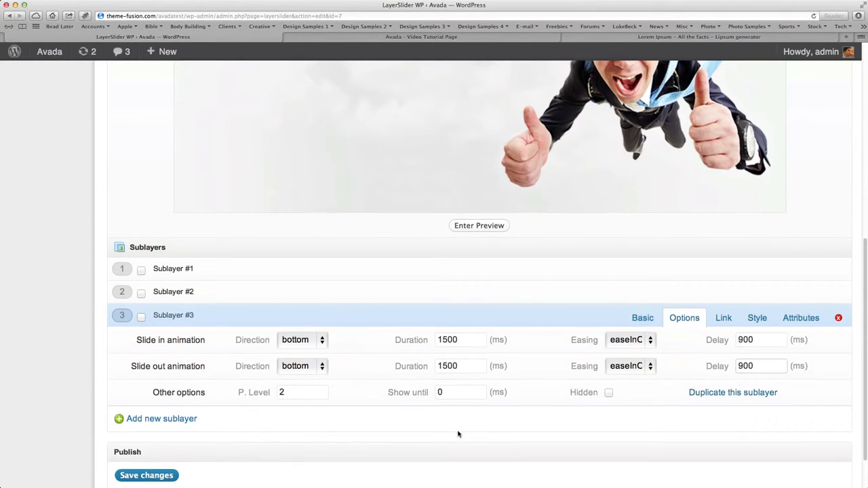
- Add a fourth sublayer to Layer #1 and set its content type to Paragraph
scroll(457, 435, up, 4)
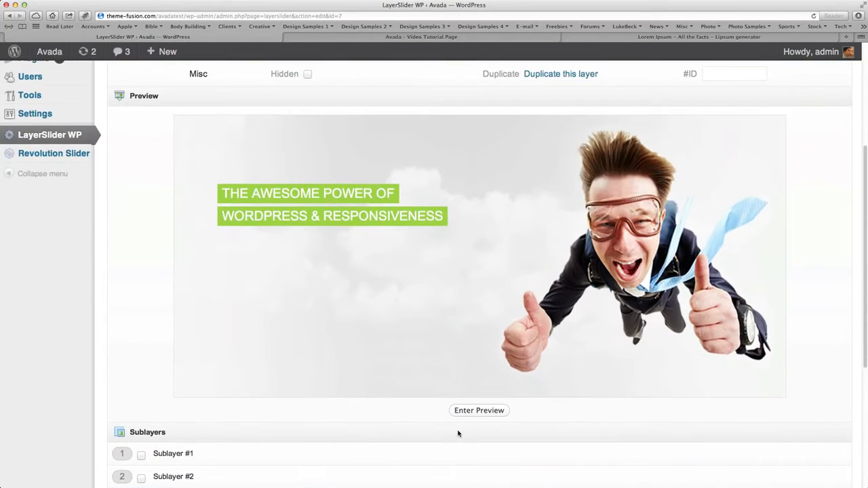
scroll(458, 434, down, 4)
click(170, 423)
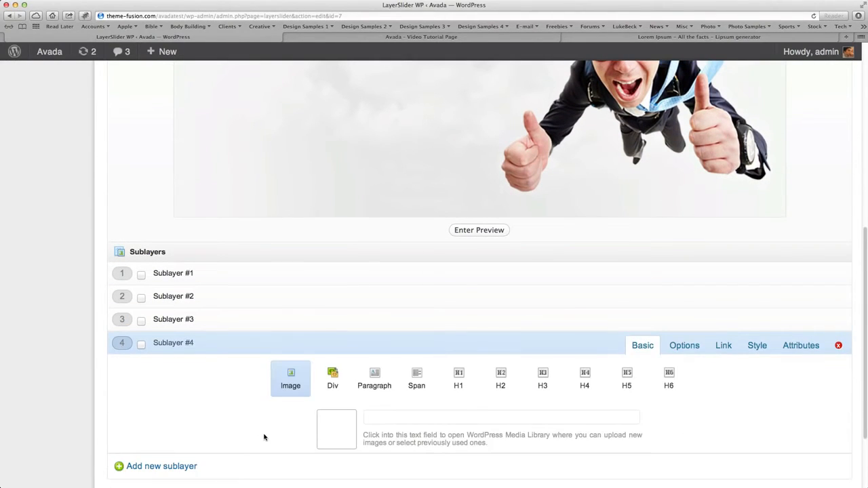
scroll(265, 434, up, 3)
scroll(266, 432, up, 1)
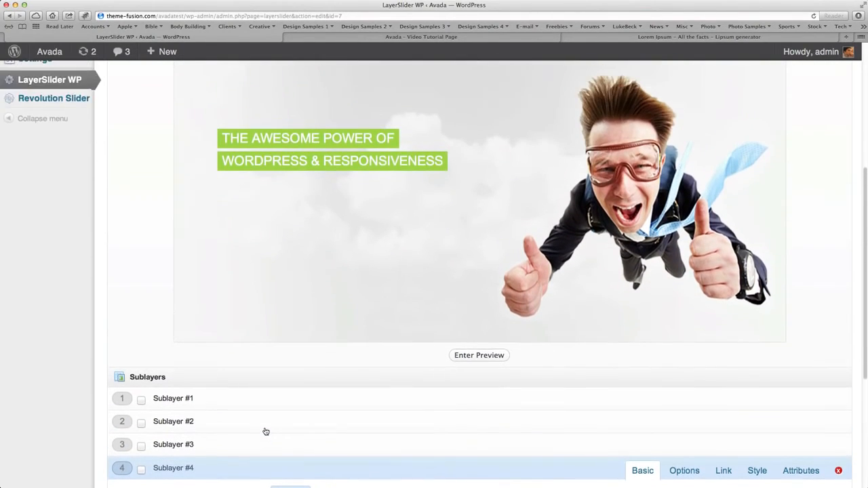
scroll(266, 432, down, 4)
click(375, 378)
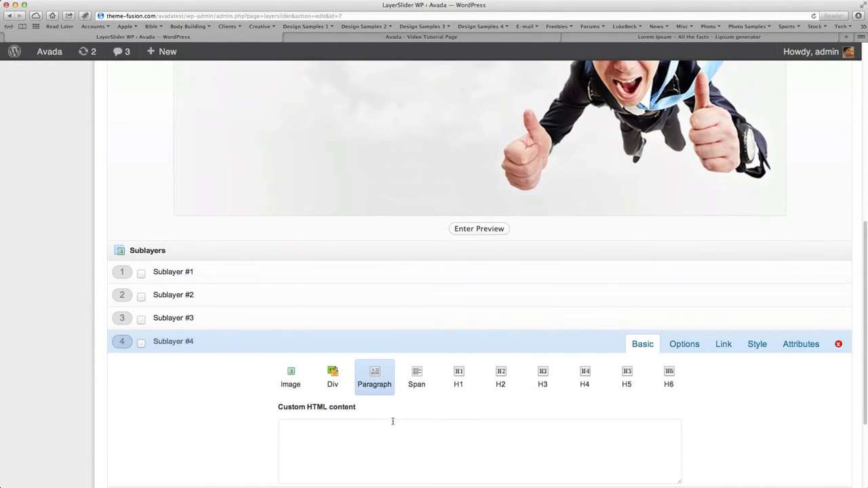
- Enter "Seriously, Can You Think" as Sublayer #4's custom HTML content
click(375, 439)
scroll(374, 439, down, 1)
text(Ser)
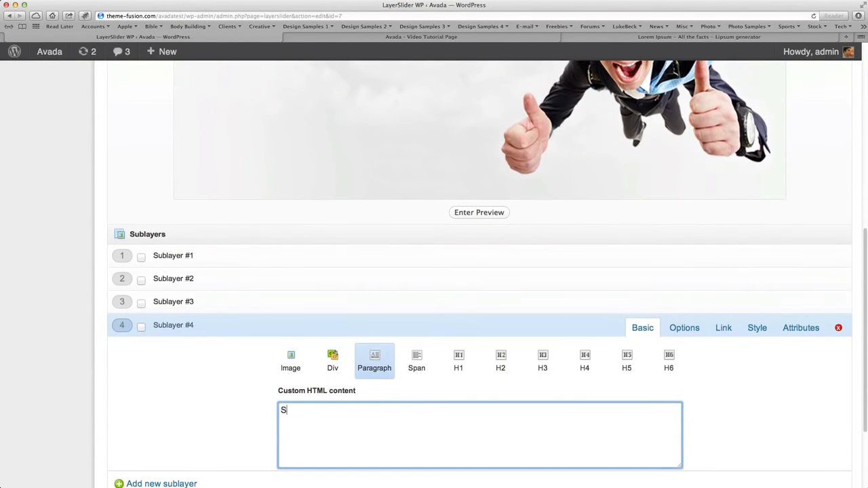
text(y, Can You Think)
scroll(374, 396, up, 5)
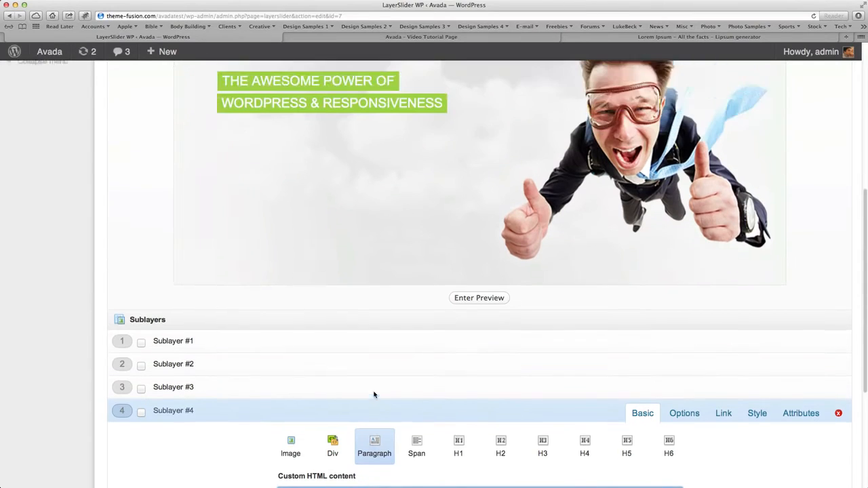
scroll(374, 395, down, 3)
- Give Sublayer #4 the custom styles font-size: 15pt; color: #ffffff; font-family: Arial; line-height: 115%; padding: 4px 7px; background-color: #A0CE4E; text-transform: uppercase
click(754, 403)
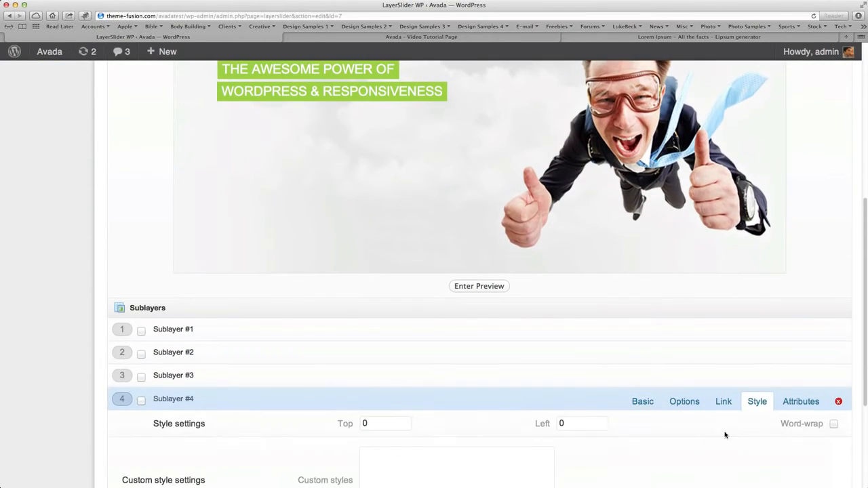
scroll(721, 434, down, 3)
click(459, 409)
text(color: #ffffff; font-family: Arial; line-height: 115%; padding: 4px 7px; background-color: #A0CE4E; text-transform: uppercase;)
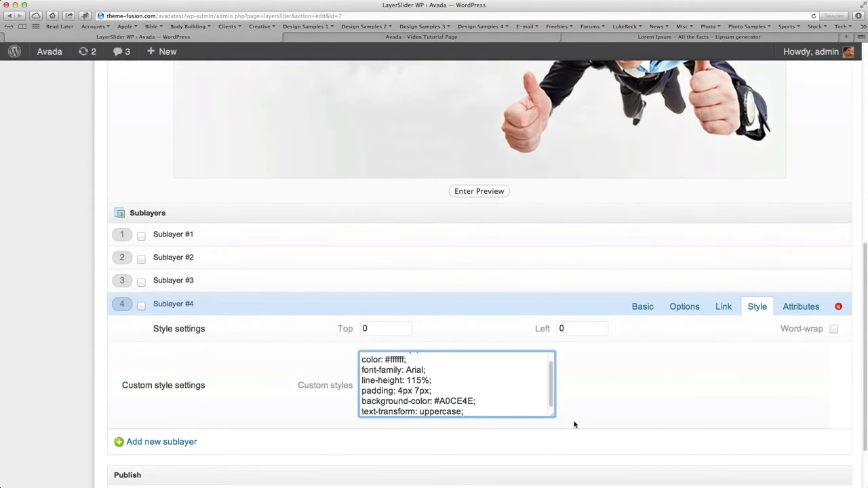
drag(554, 415, 571, 473)
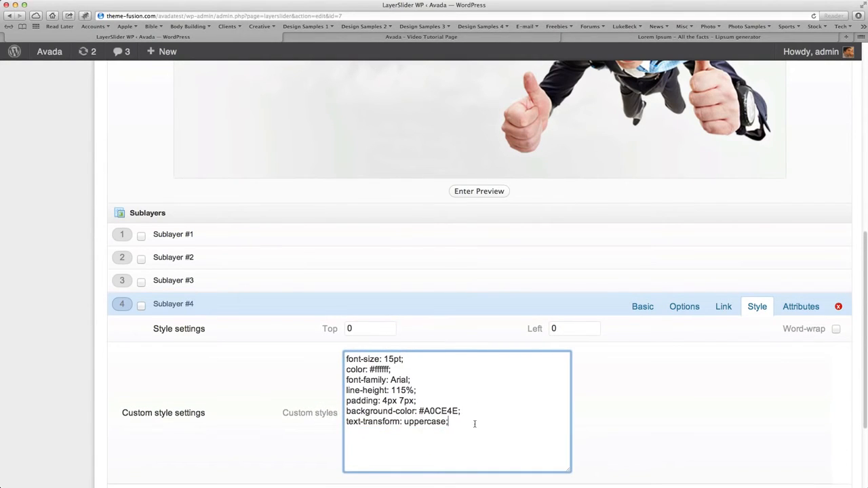
- Change Sublayer #4's custom styles to a text color of #A0CE4E and a background-color of #000000
drag(459, 411, 423, 411)
drag(389, 369, 367, 369)
text(#A0CE4E)
key(BackSpace)
key(BackSpace)
key(BackSpace)
key(BackSpace)
key(BackSpace)
key(BackSpace)
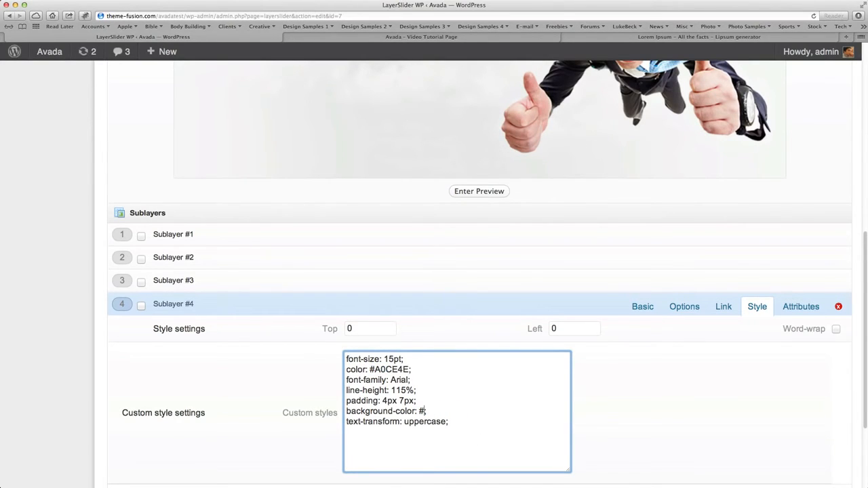
text(000000)
- Position the "Seriously, Can You Think" caption below the two green captions, left-aligned with them, at about top 185, left 66
scroll(618, 438, up, 3)
scroll(614, 437, up, 3)
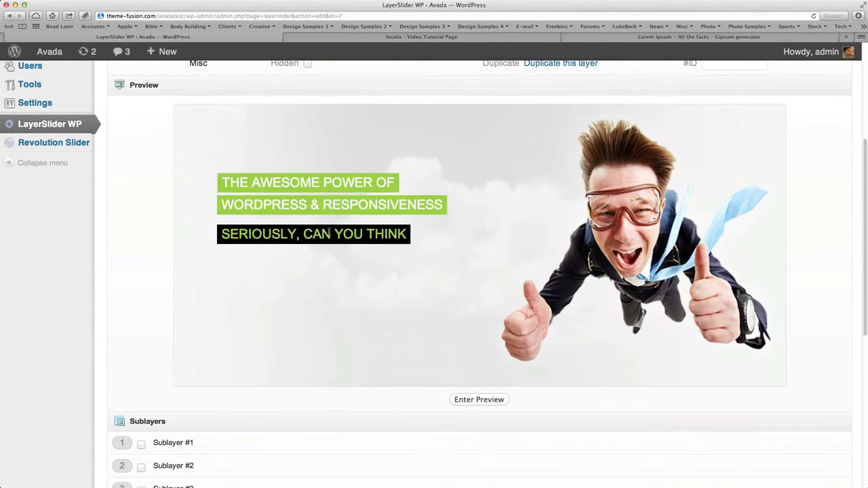
scroll(437, 340, down, 5)
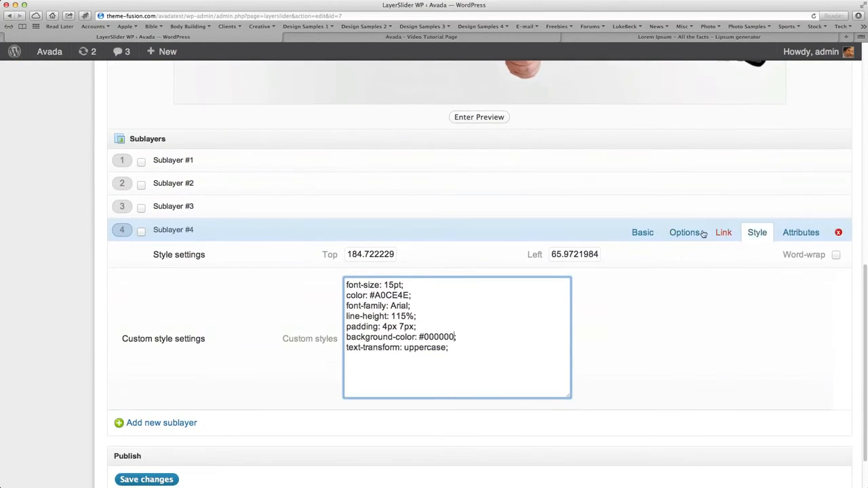
- Set the direction of Sublayer #4's slide in and slide out animations to top
click(682, 234)
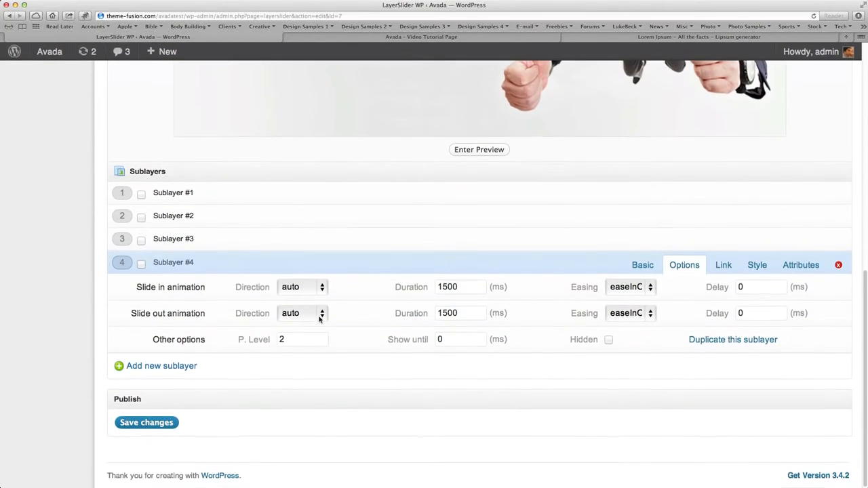
click(310, 293)
click(295, 310)
click(317, 316)
click(311, 335)
- Set the delay of both Sublayer #4's slide in and slide out animations to 1300 ms
double_click(756, 287)
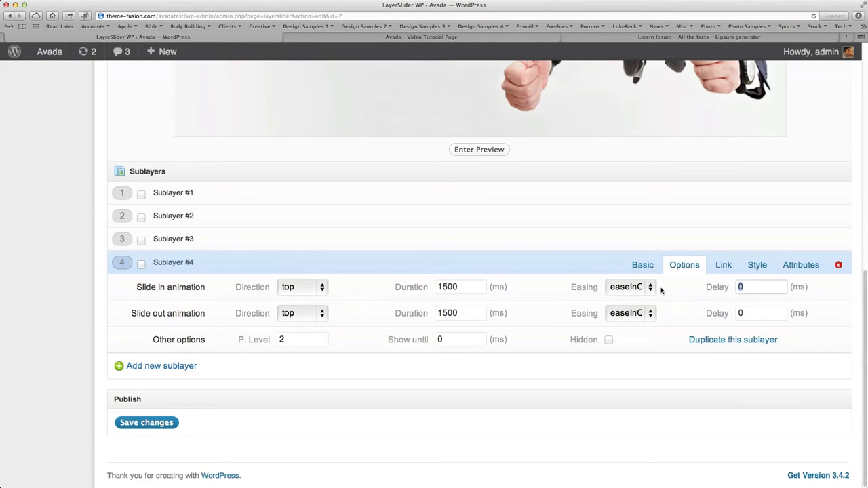
text(1300)
double_click(742, 314)
text(13)
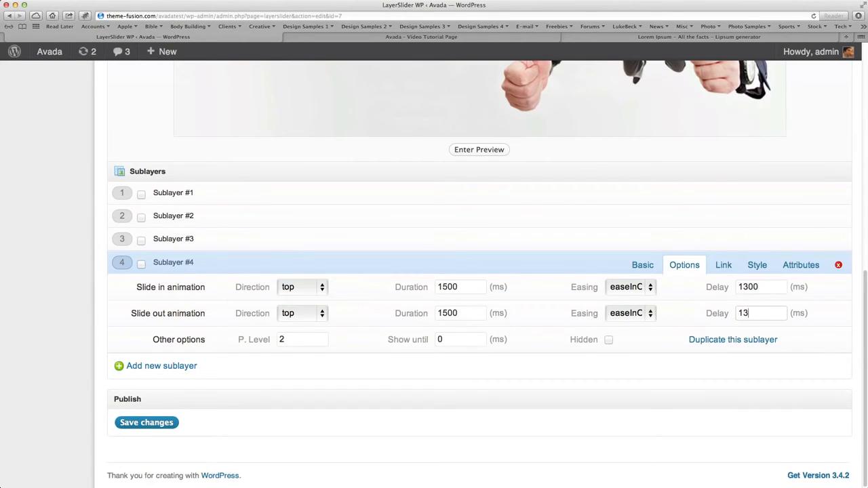
text(00)
scroll(478, 333, up, 1)
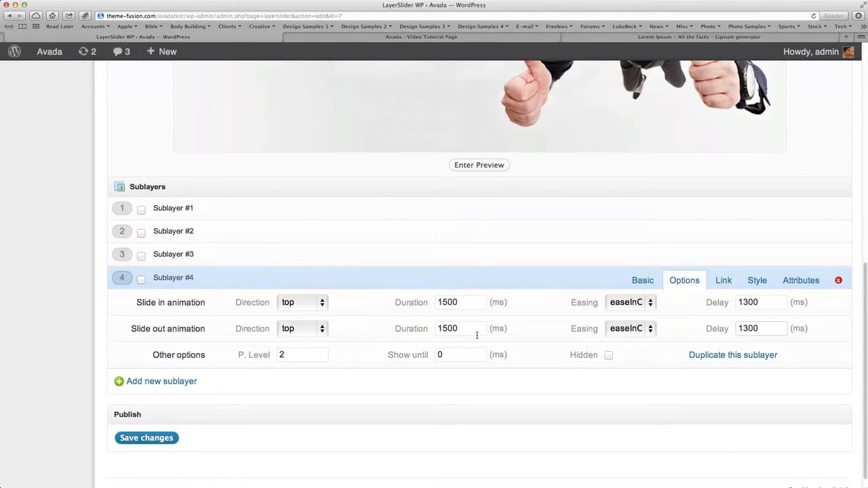
scroll(479, 332, up, 1)
scroll(478, 331, down, 2)
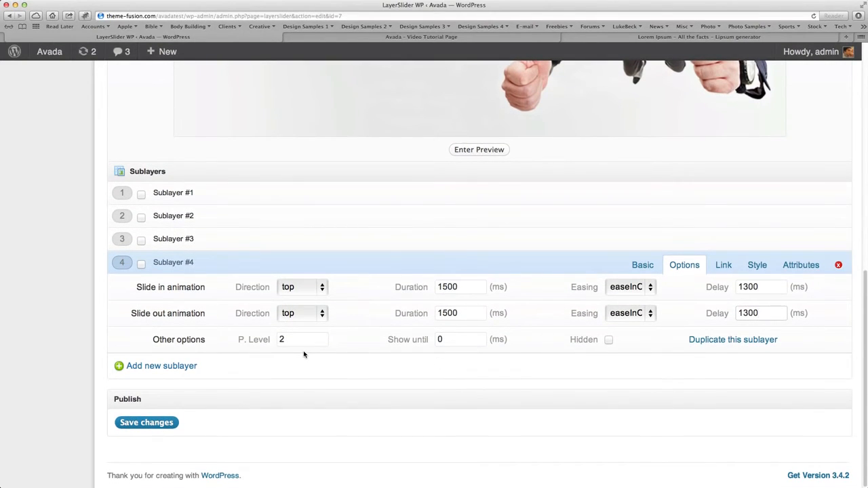
scroll(307, 355, up, 3)
scroll(475, 358, down, 3)
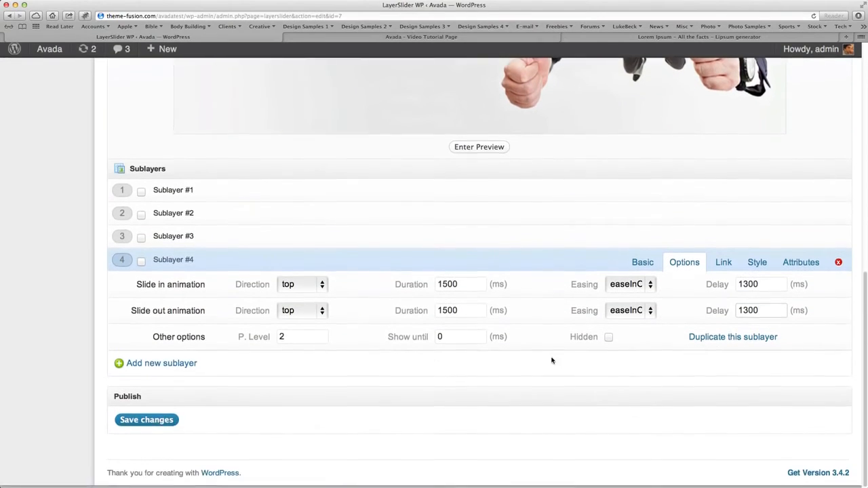
scroll(467, 360, up, 3)
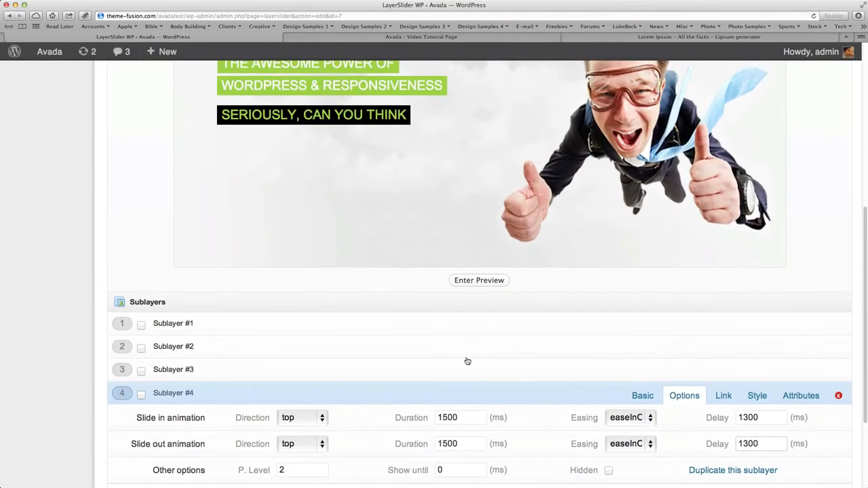
scroll(467, 361, down, 3)
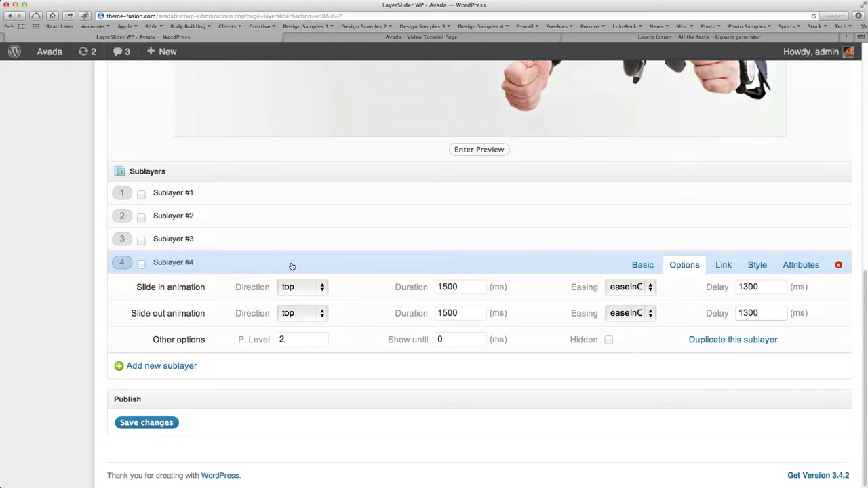
- Add a fifth sublayer to Layer #1 and set its content type to Paragraph
click(174, 365)
scroll(341, 411, down, 1)
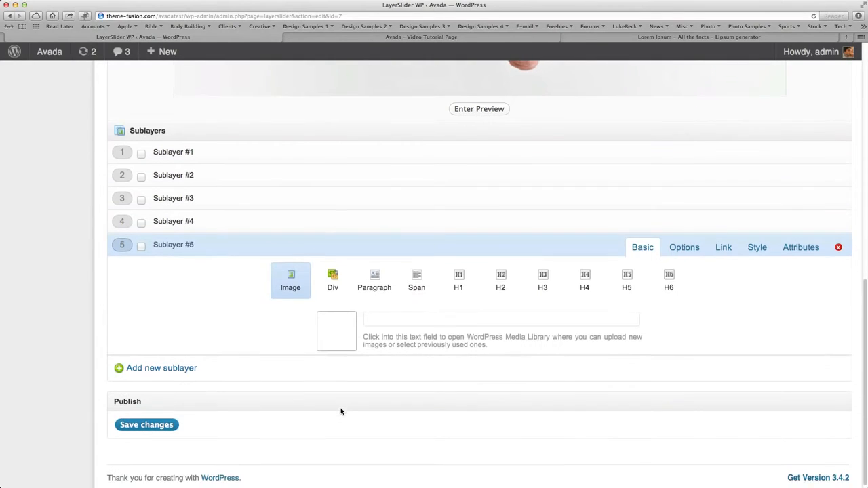
scroll(341, 412, up, 5)
scroll(341, 411, down, 5)
scroll(381, 353, up, 2)
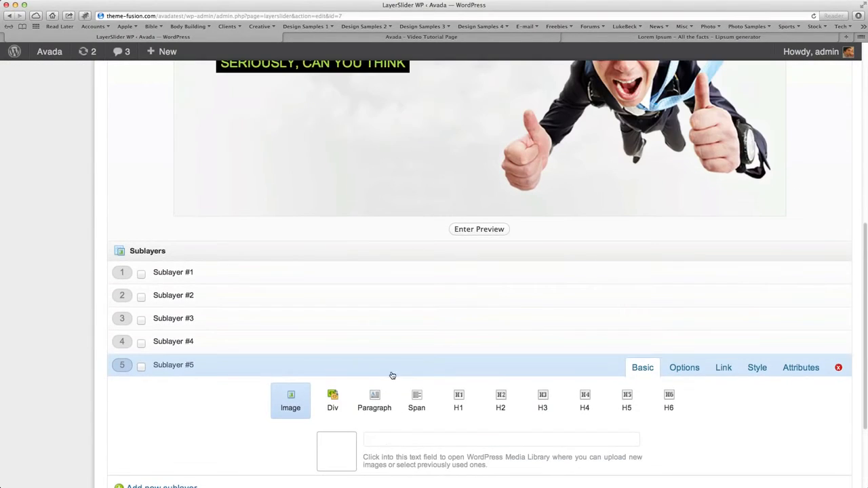
click(389, 439)
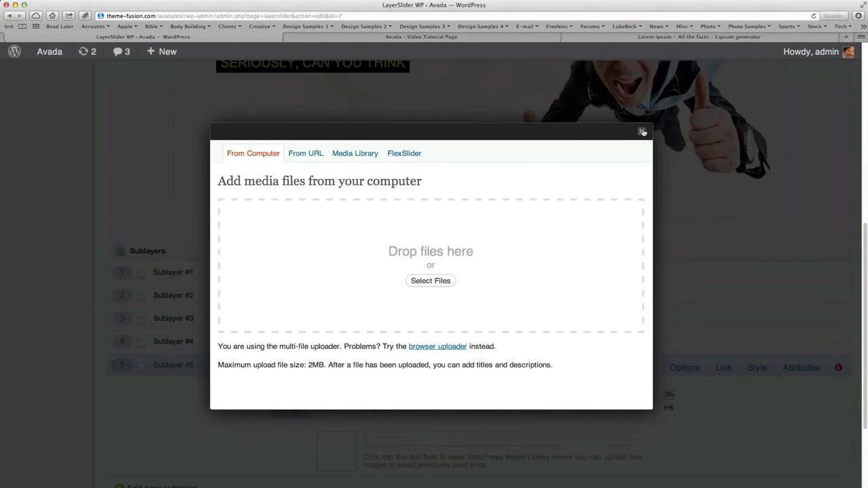
click(642, 132)
scroll(639, 388, down, 3)
click(375, 309)
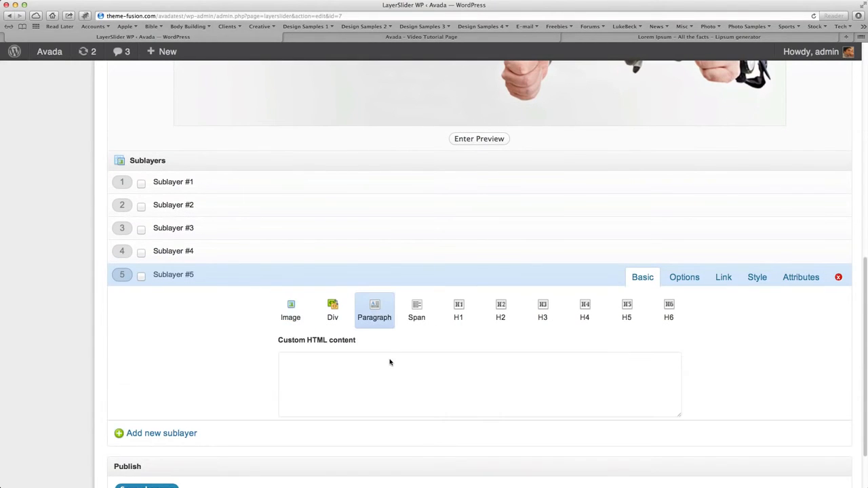
- Enter "of Anything Better?" as Sublayer #5's custom HTML content
click(376, 384)
text(o)
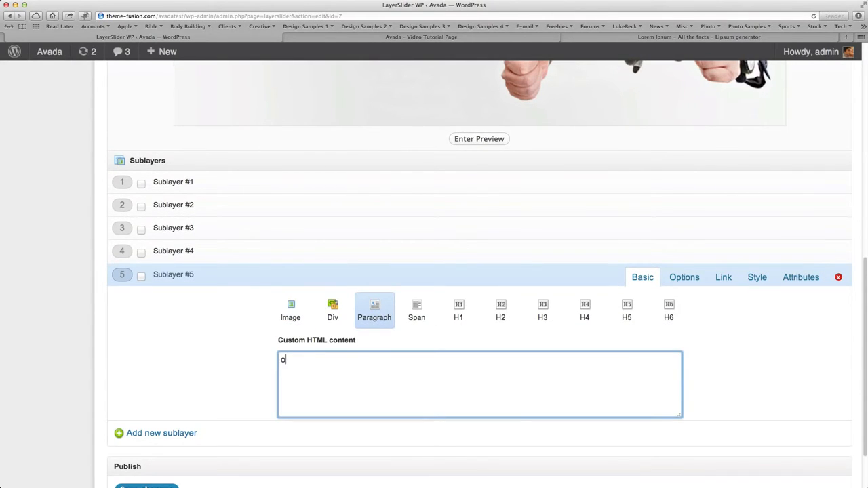
text(f Anything Better?)
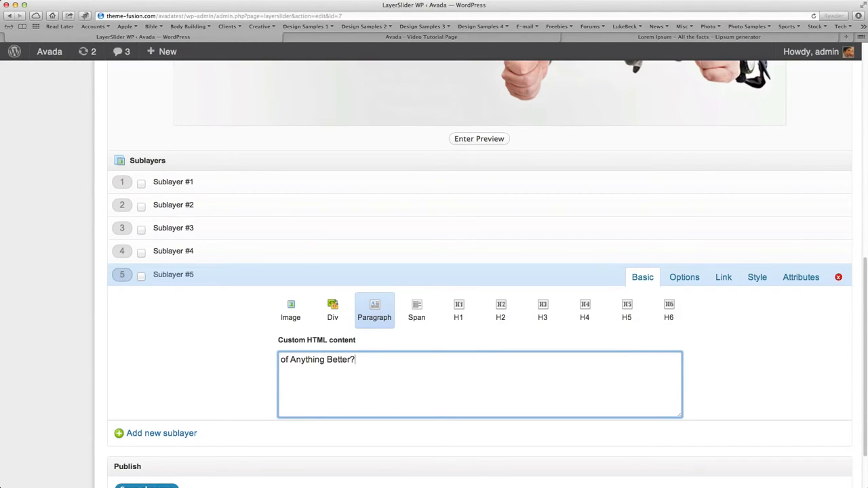
click(757, 277)
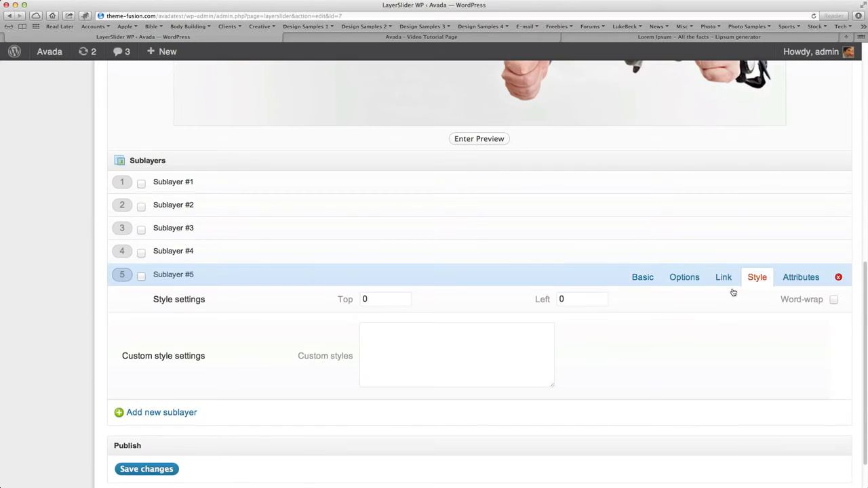
click(396, 348)
text(#A0CE4E)
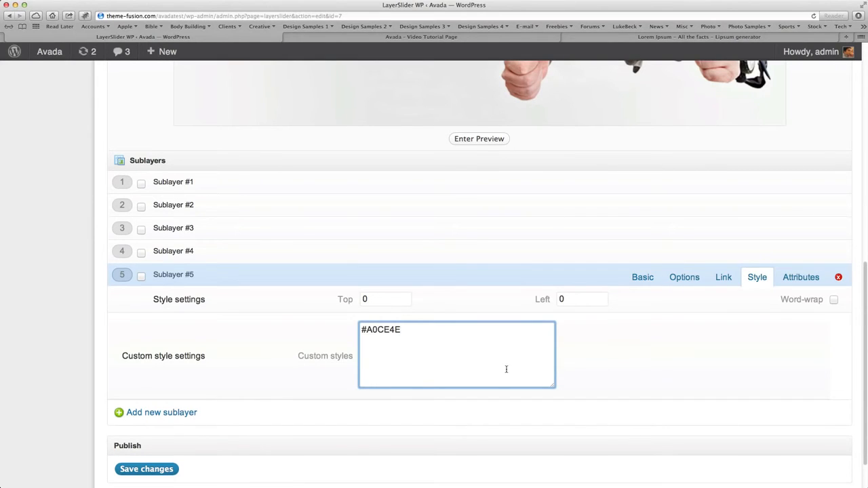
key(super+a)
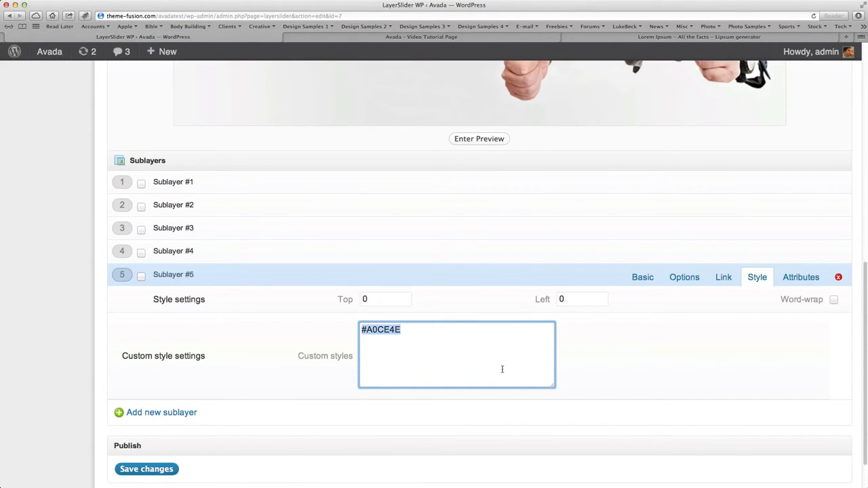
key(BackSpace)
- Copy all of Sublayer #4's custom styles for reuse on Sublayer #5
scroll(305, 267, up, 2)
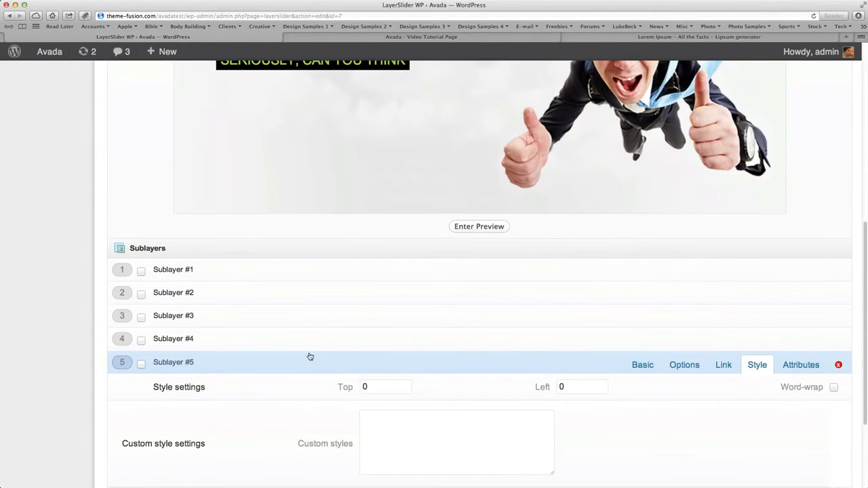
click(323, 346)
scroll(380, 351, down, 3)
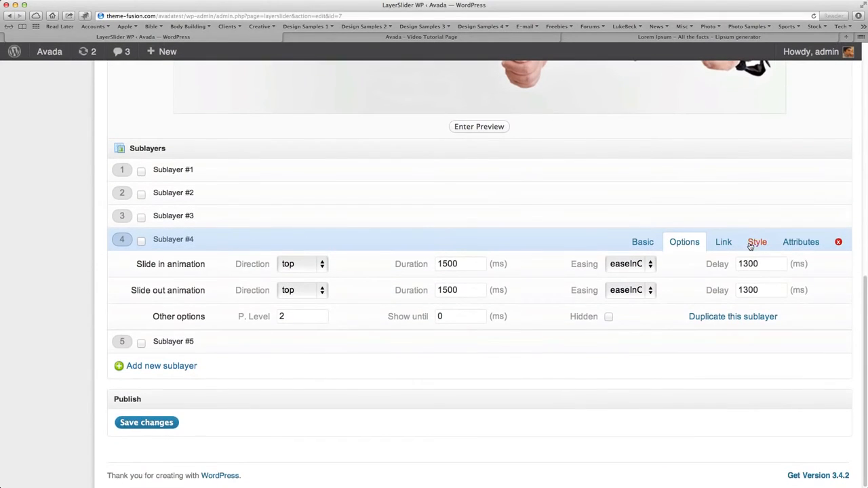
click(757, 242)
click(483, 341)
key(super+a)
key(super+c)
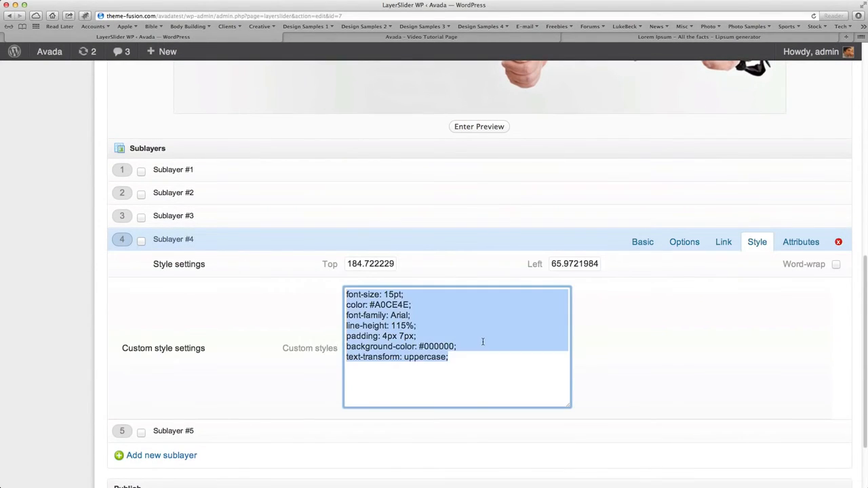
- Move Sublayer #5's "of Anything Better?" text in the preview below the black text line, at about top 249 and left 78
click(273, 435)
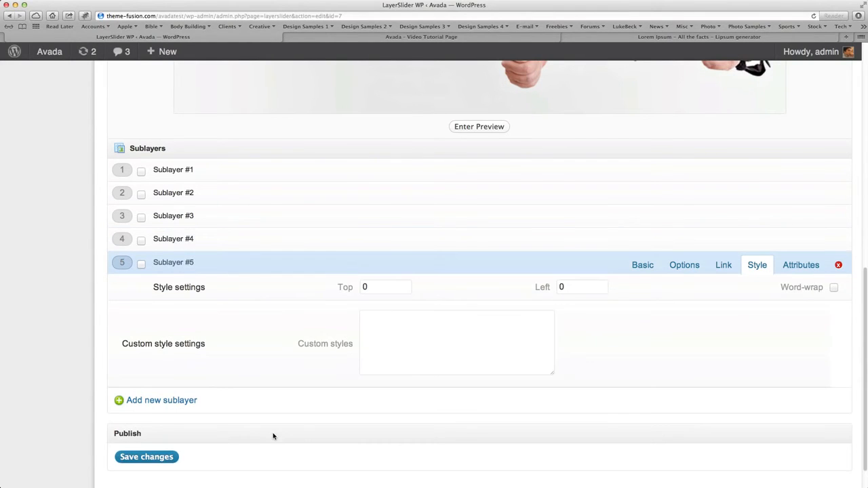
scroll(490, 362, up, 7)
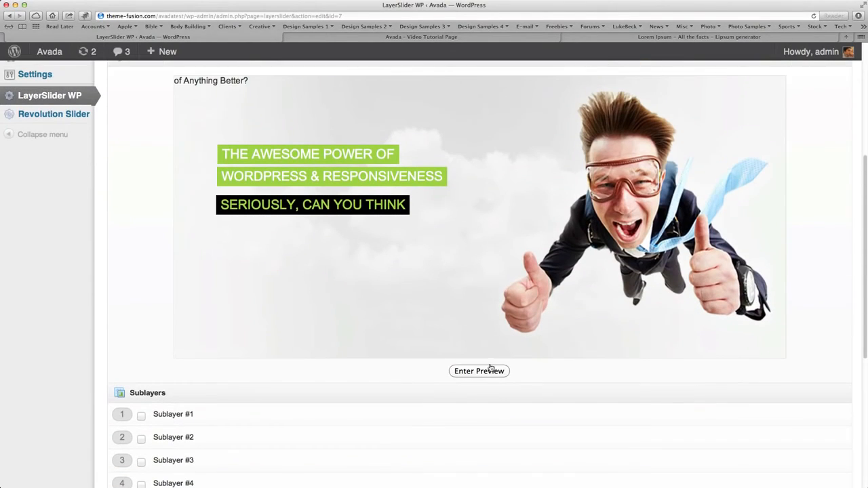
drag(205, 87, 271, 251)
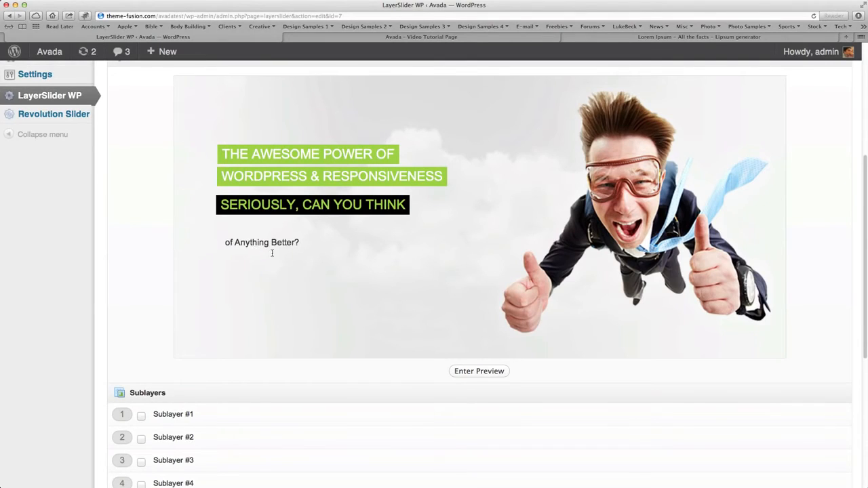
- Paste the copied styles, with color #A0CE4E and background-color #000000, into Sublayer #5's custom styles
scroll(458, 315, down, 8)
click(428, 330)
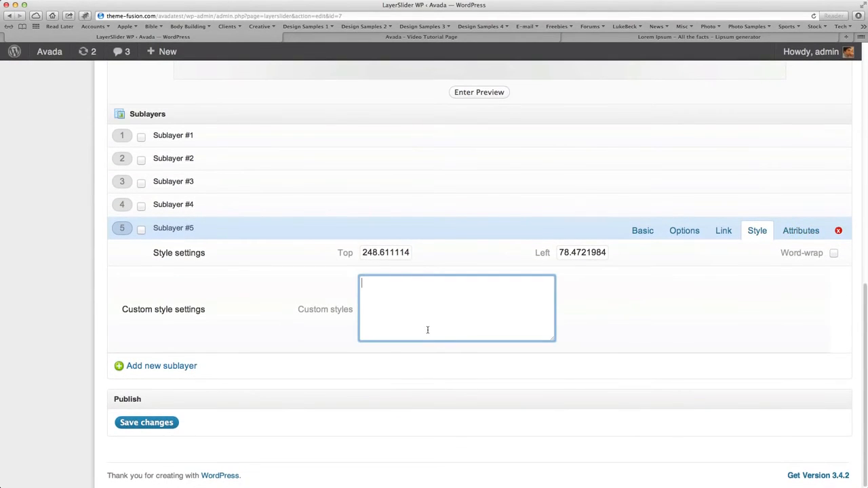
key(super+v)
click(678, 359)
- Align the two black text lines with the green ones, stack them closely with a gap above, and shift the man image slightly left
scroll(624, 355, up, 7)
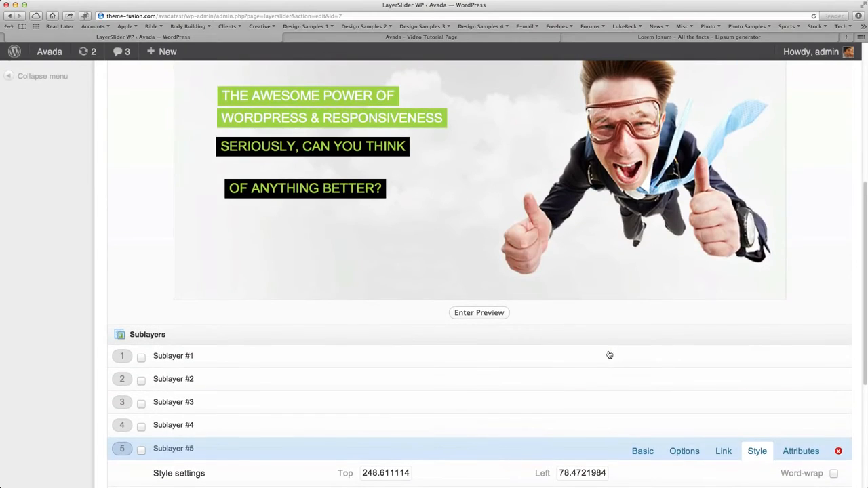
scroll(492, 324, up, 2)
drag(251, 252, 271, 247)
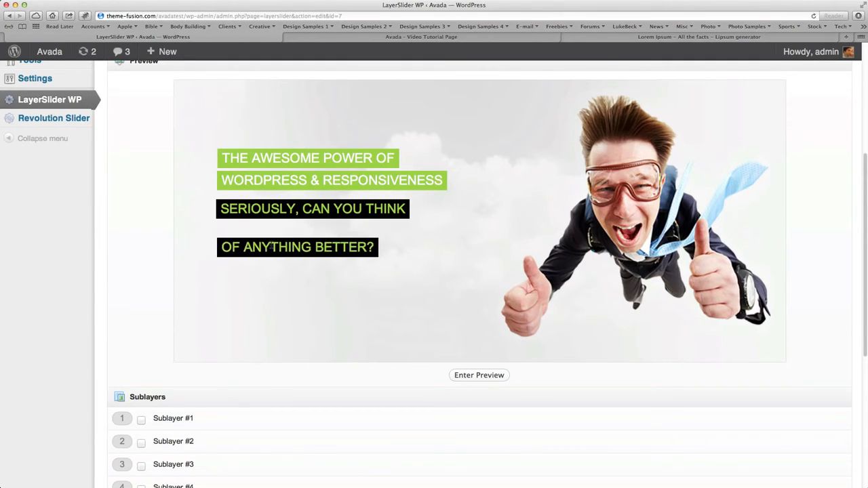
drag(272, 209, 266, 243)
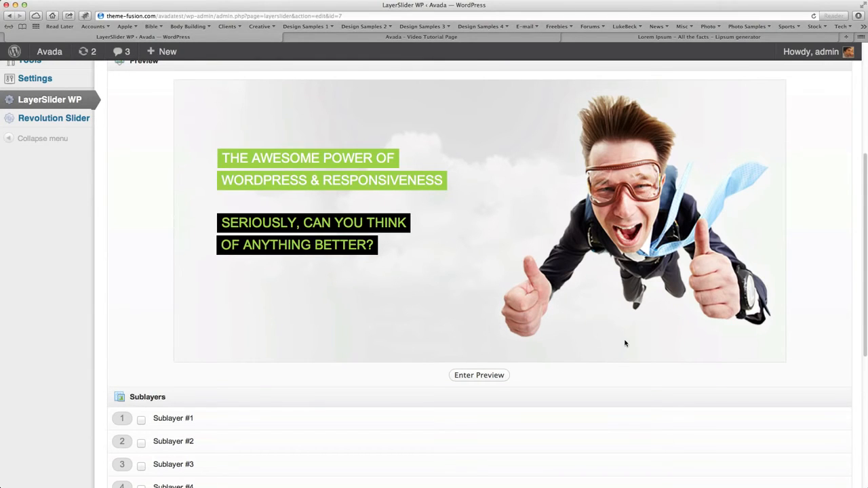
scroll(624, 341, down, 2)
scroll(623, 335, up, 4)
scroll(627, 328, down, 1)
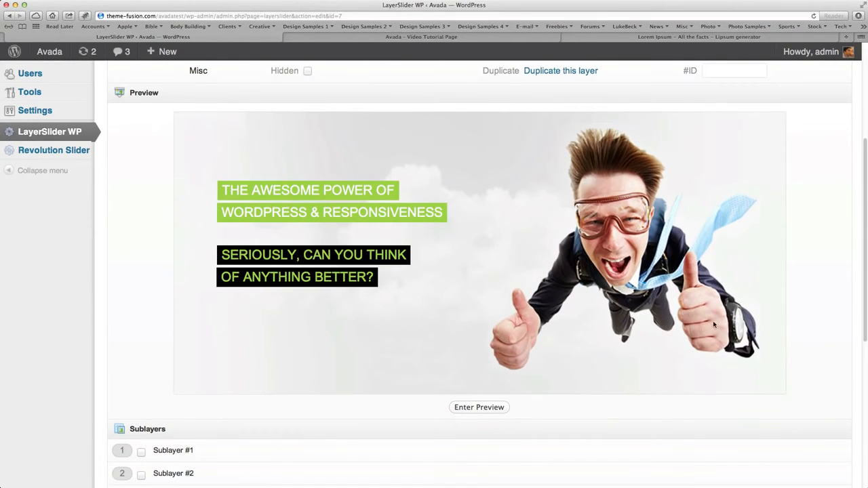
- Set the direction of Sublayer #5's slide in and slide out animations to bottom
scroll(713, 325, down, 10)
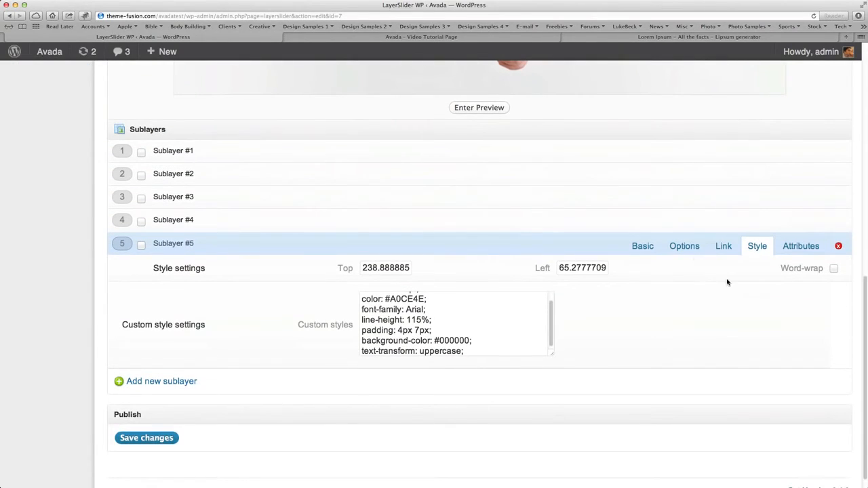
click(689, 250)
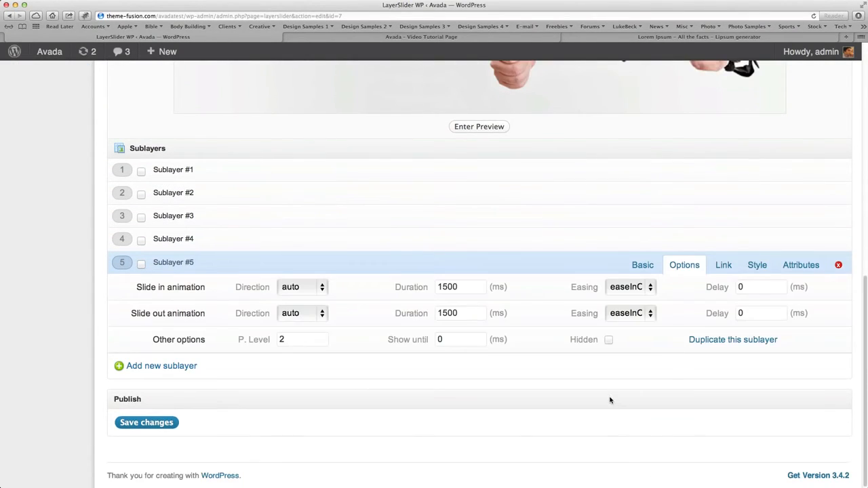
scroll(611, 401, up, 8)
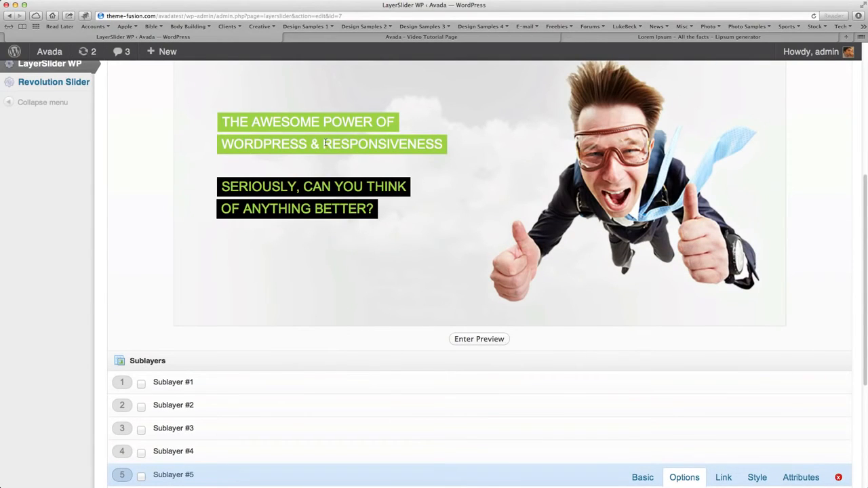
scroll(335, 238, down, 5)
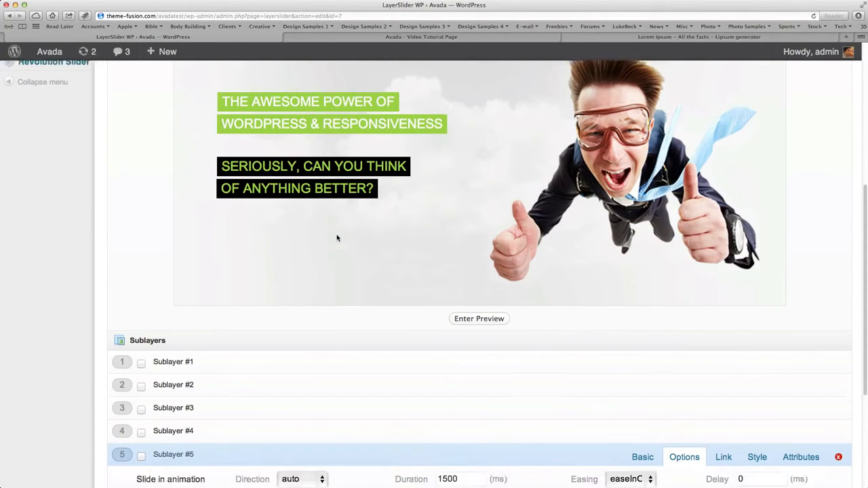
click(298, 290)
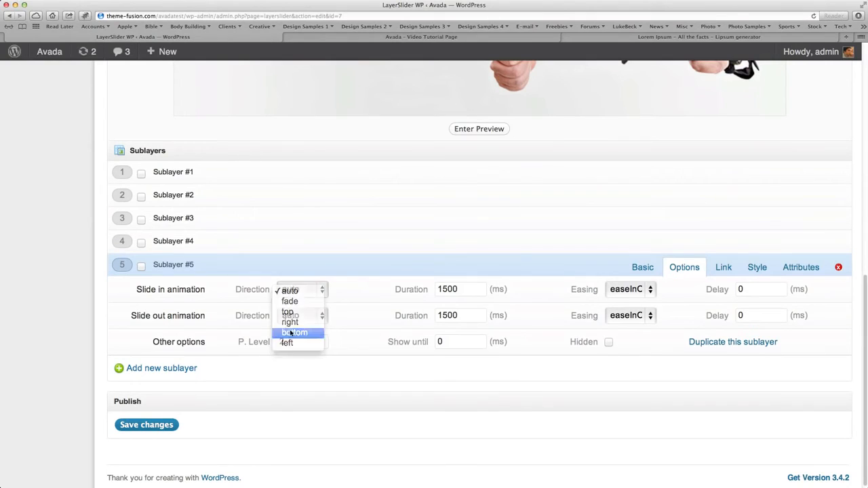
click(298, 333)
click(299, 316)
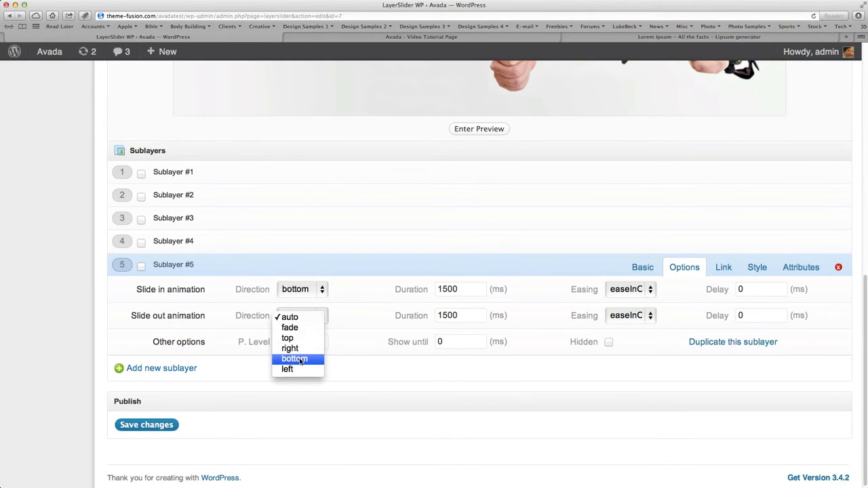
click(300, 360)
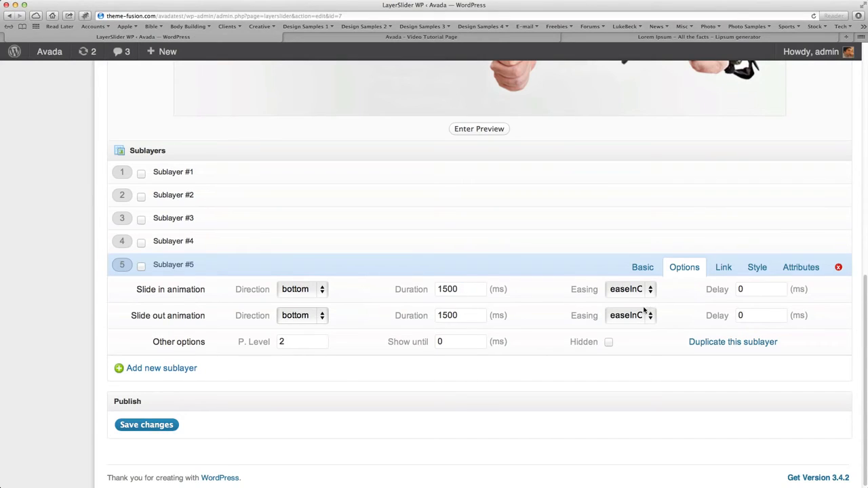
- Set the delay of both Sublayer #5's slide in and slide out animations to 1700 ms
double_click(759, 290)
text(1700)
double_click(750, 314)
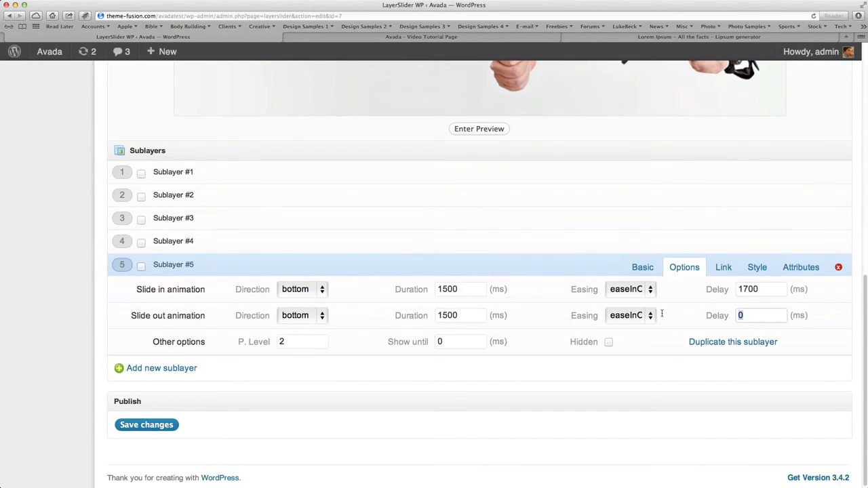
text(1700)
- Add a sixth sublayer to Layer #1 and set its content type to Div
scroll(451, 361, up, 3)
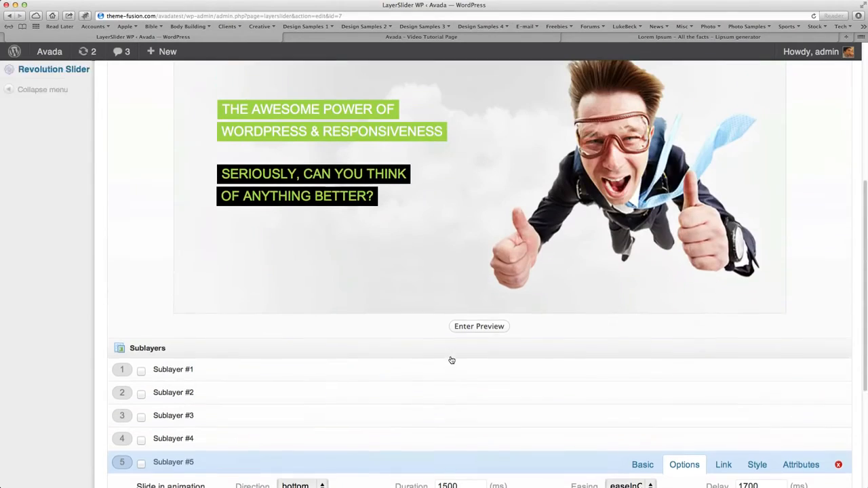
scroll(451, 361, down, 3)
click(179, 367)
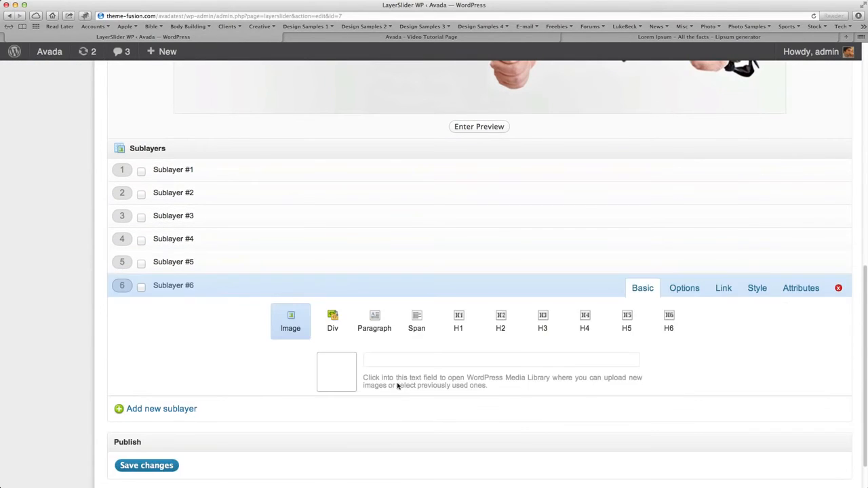
scroll(399, 385, up, 3)
scroll(401, 383, up, 2)
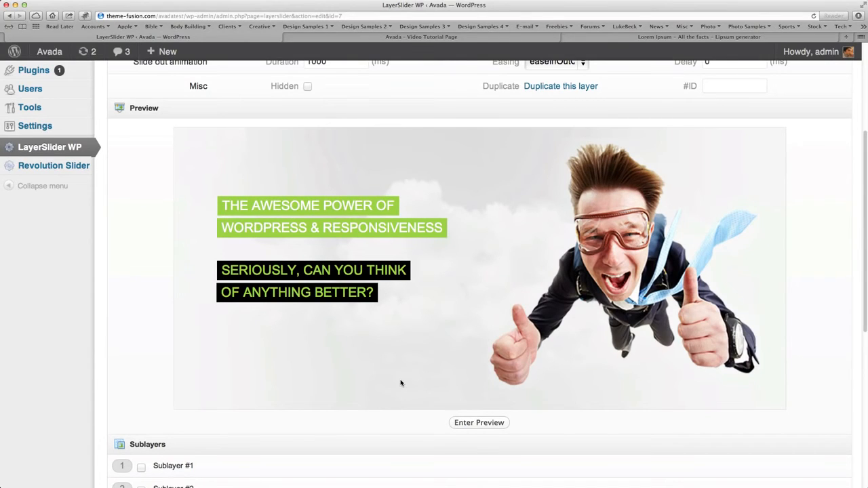
scroll(401, 383, down, 5)
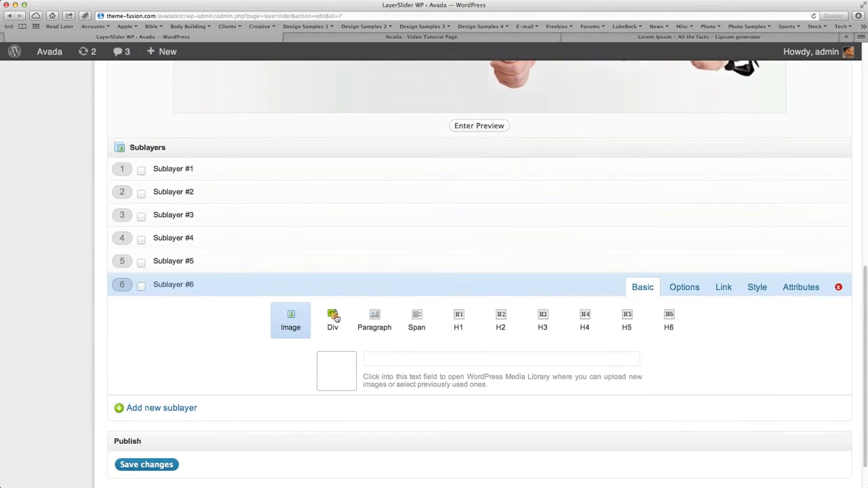
click(334, 318)
click(343, 400)
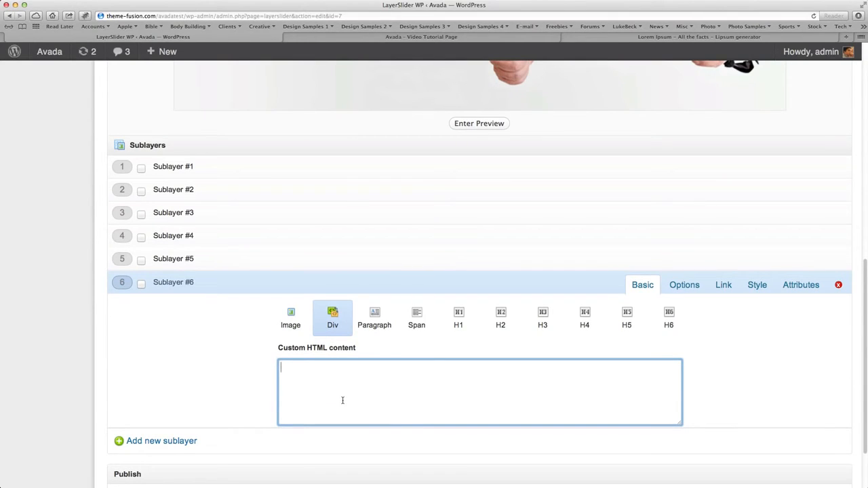
text(<)
text(a href="http://themefo)
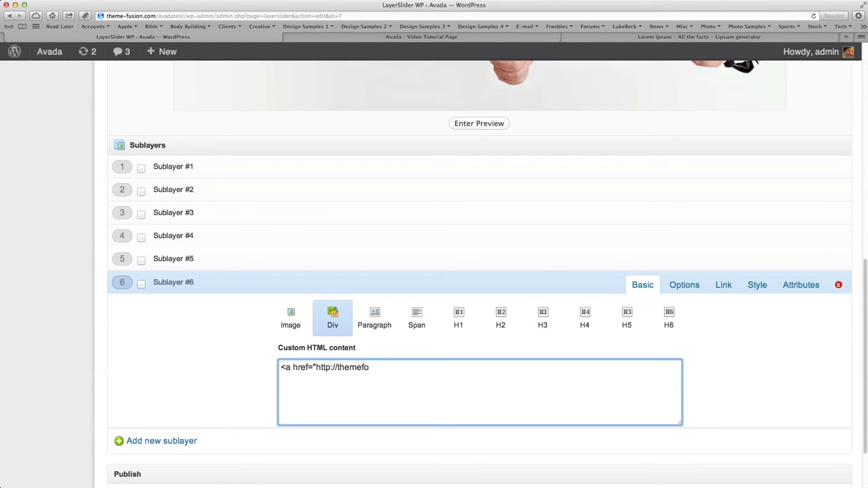
text(rest.net" class="button la)
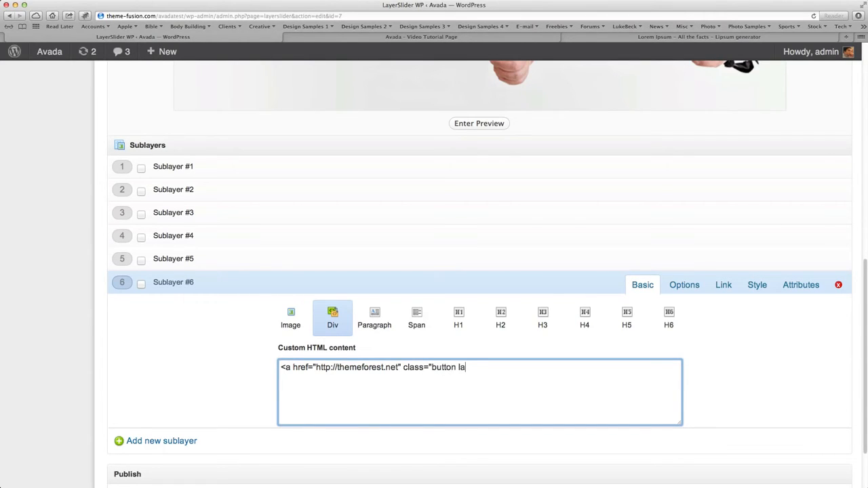
text(rge green">Purc)
text(hase Now</a>)
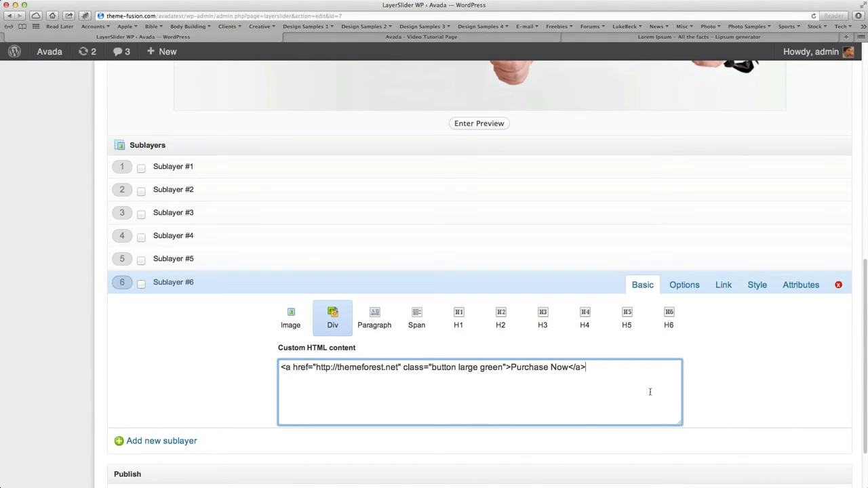
drag(600, 372, 315, 347)
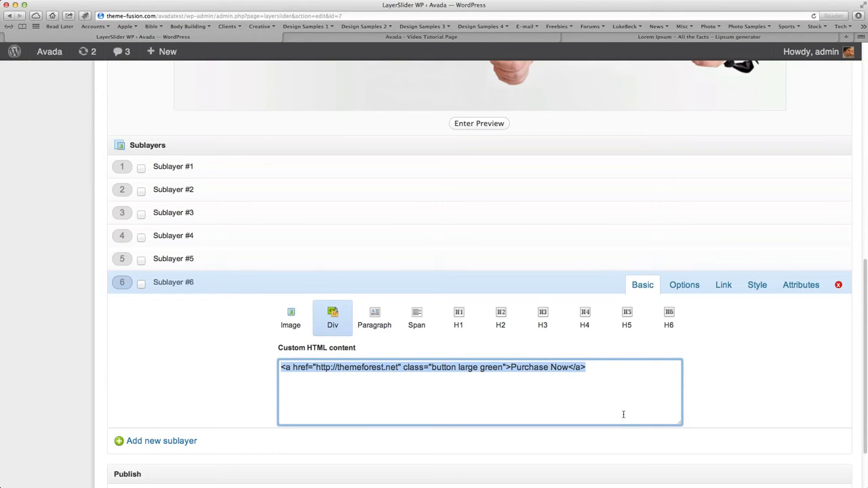
click(651, 398)
- Move the "Purchase Now" button in the preview below the black text lines, aligned with their left edge
scroll(699, 403, up, 10)
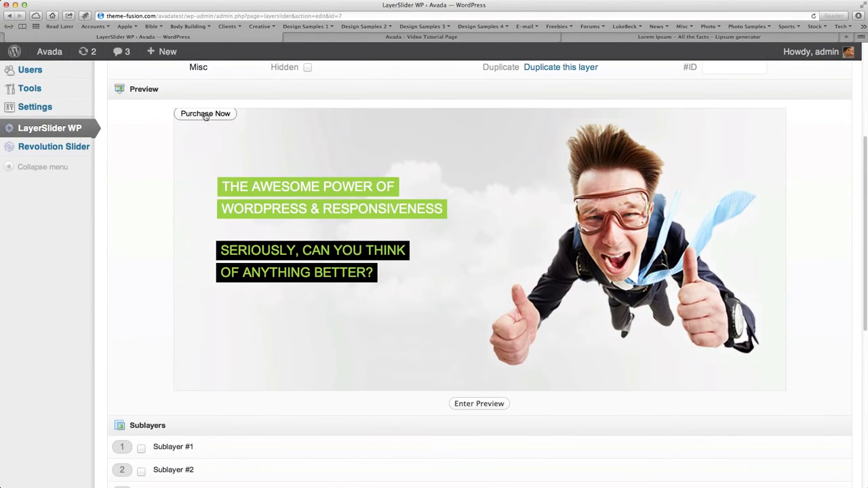
drag(207, 117, 246, 323)
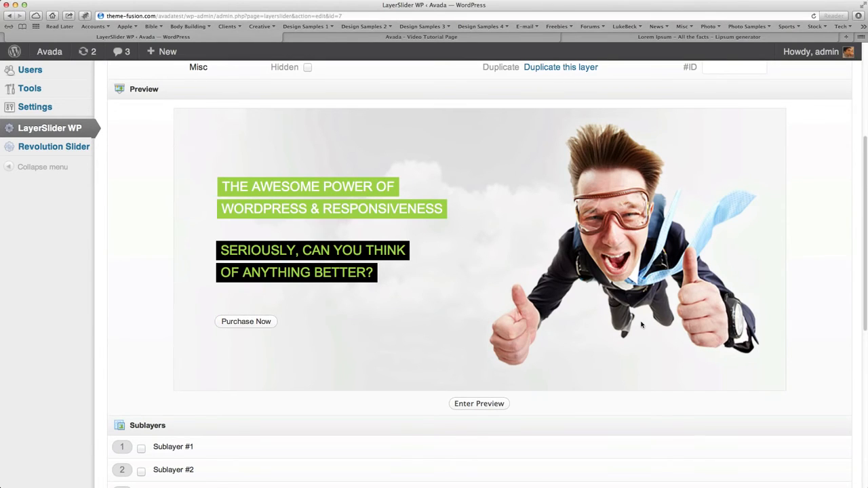
scroll(625, 305, down, 1)
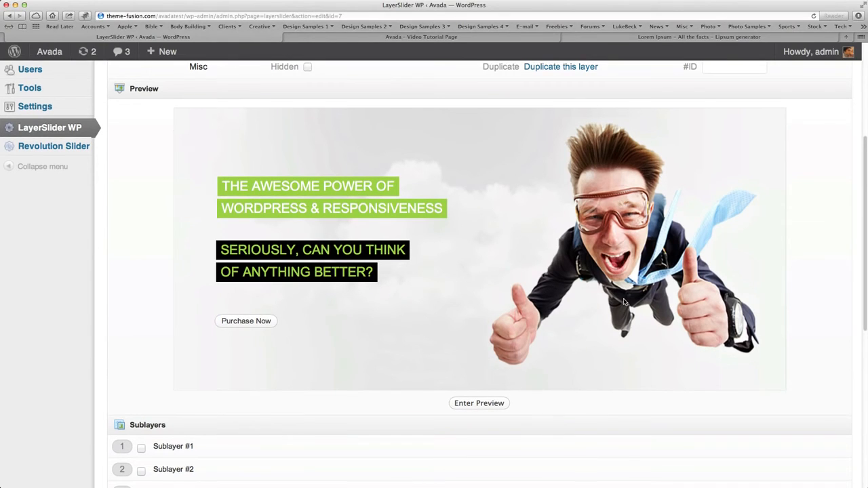
scroll(624, 302, down, 1)
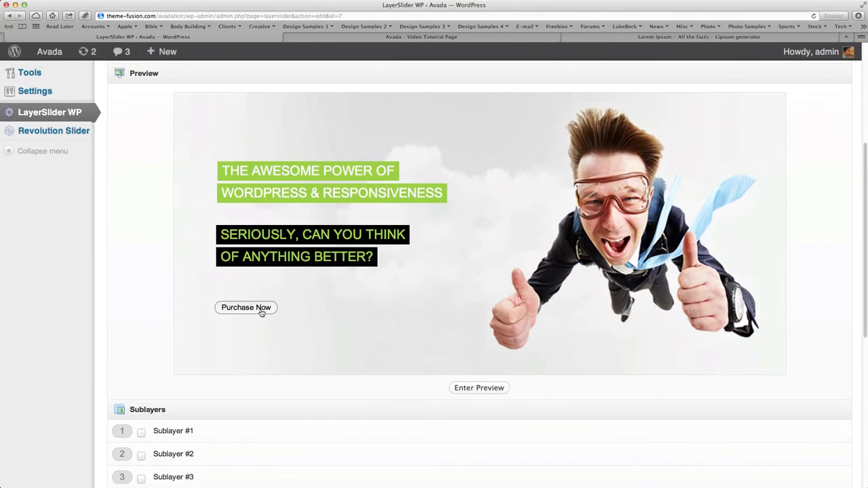
- Set the direction of both Sublayer #6's slide in and slide out animations to bottom
scroll(495, 378, down, 5)
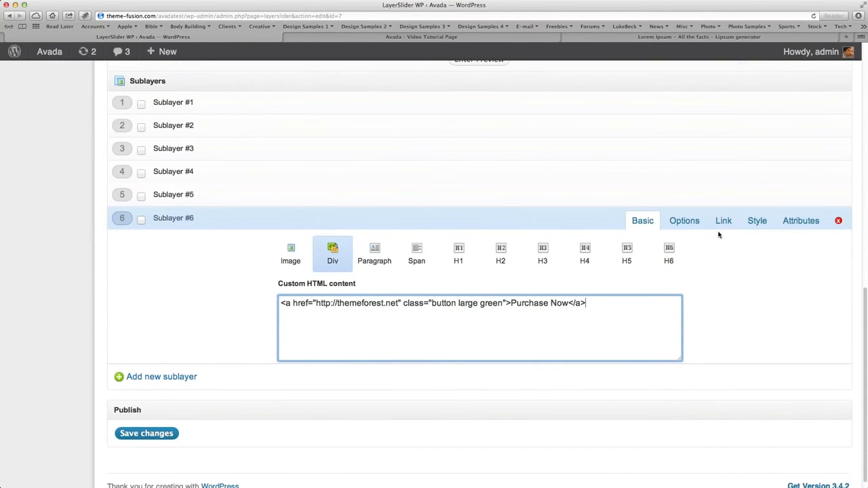
click(682, 222)
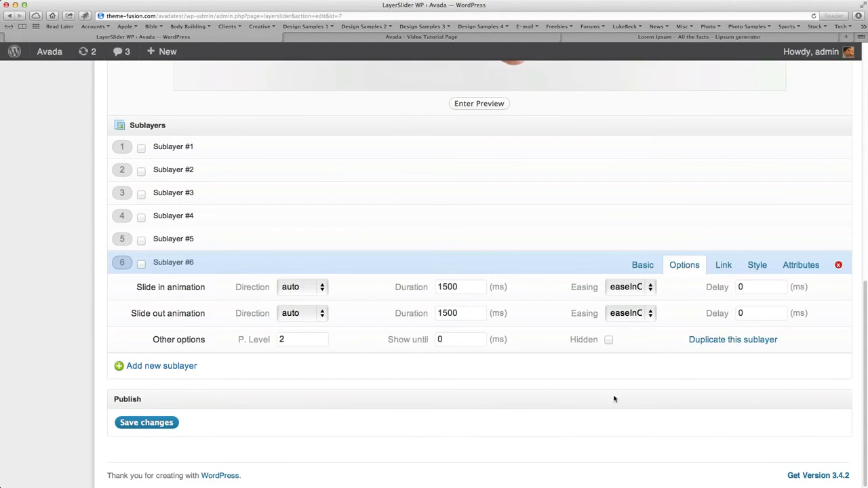
click(302, 291)
click(303, 331)
click(305, 315)
click(301, 358)
- Set the duration of both Sublayer #6's slide in and slide out animations to 2000 ms
double_click(464, 289)
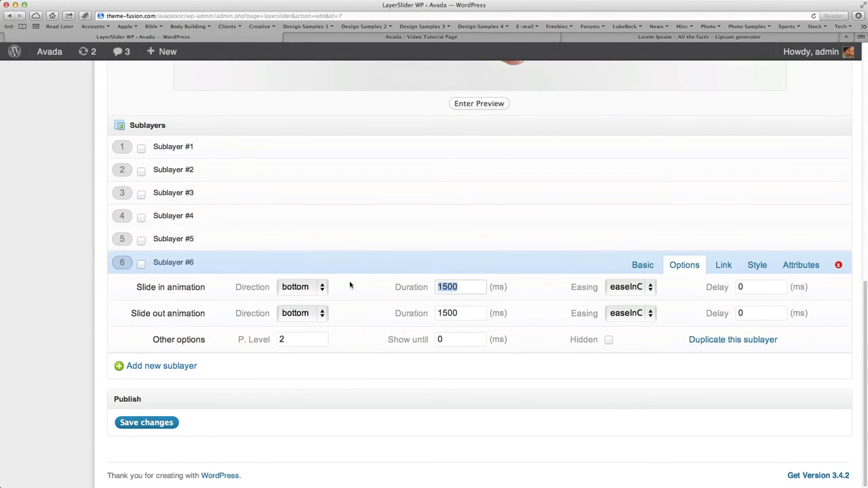
text(2000)
double_click(473, 314)
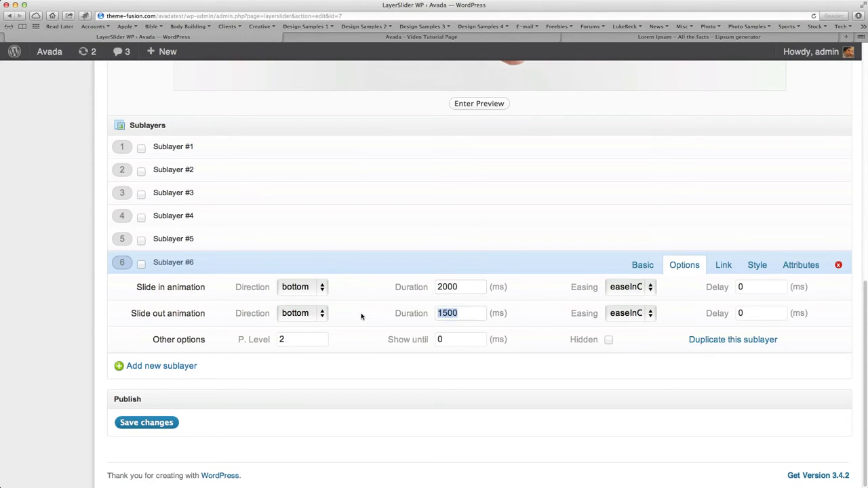
text(2000)
- Set the delay of both Sublayer #6's slide in and slide out animations to 1700 ms
double_click(756, 291)
text(1700)
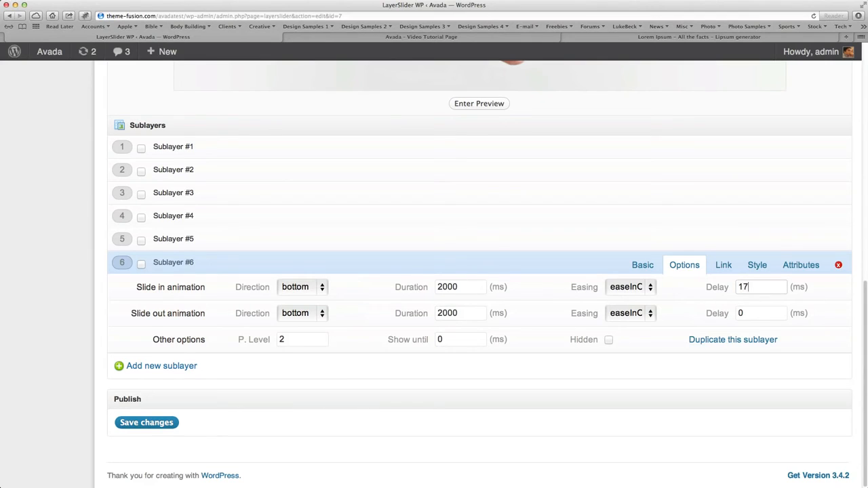
double_click(753, 314)
text(1700)
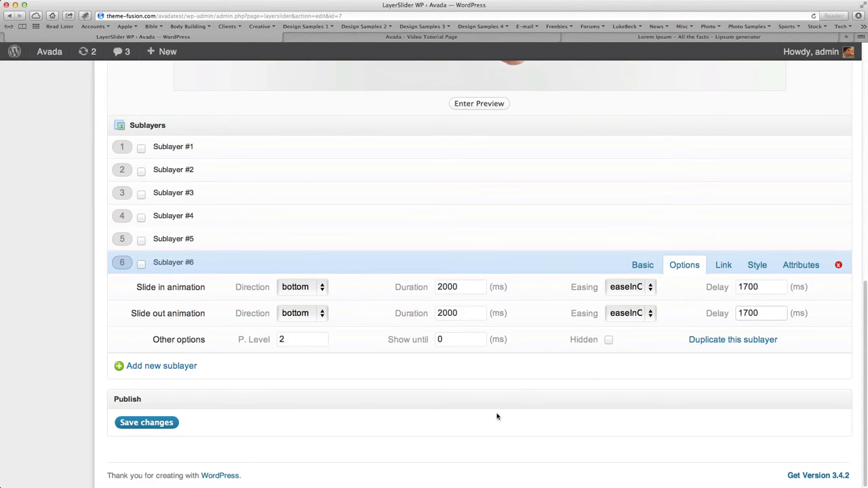
- Nudge the two green text lines slightly up and left in the preview, keeping them stacked above the black text lines
scroll(496, 417, up, 5)
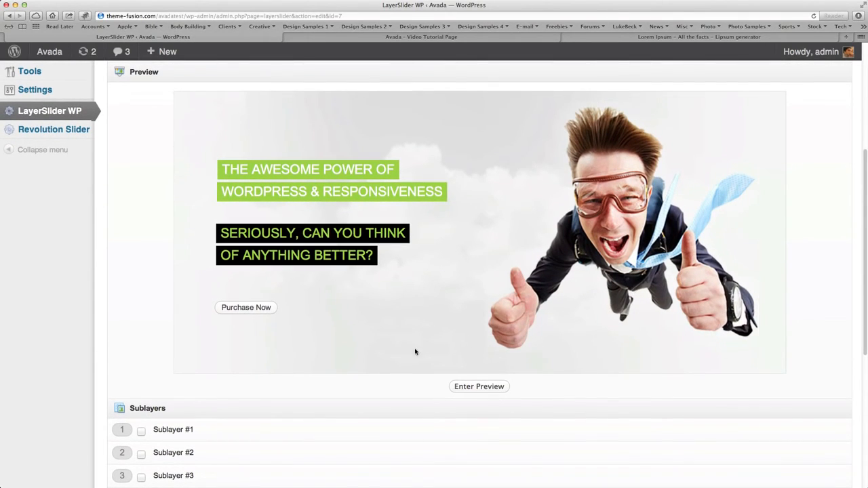
drag(295, 169, 293, 183)
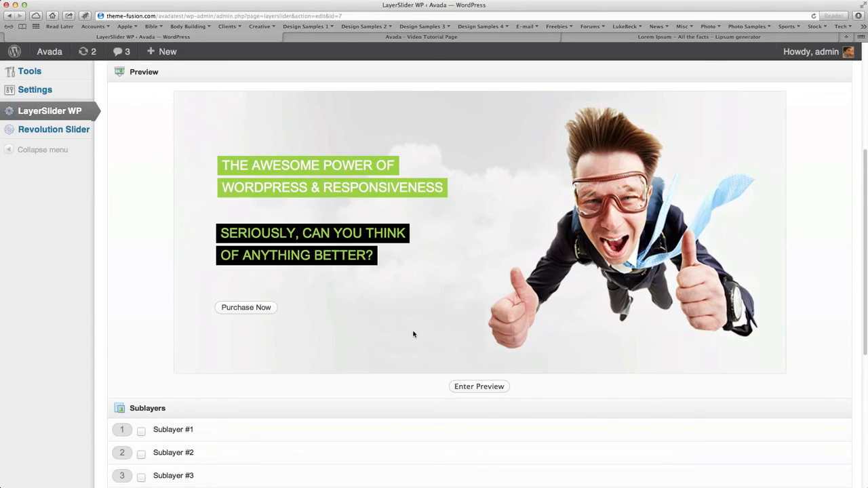
drag(283, 192, 287, 164)
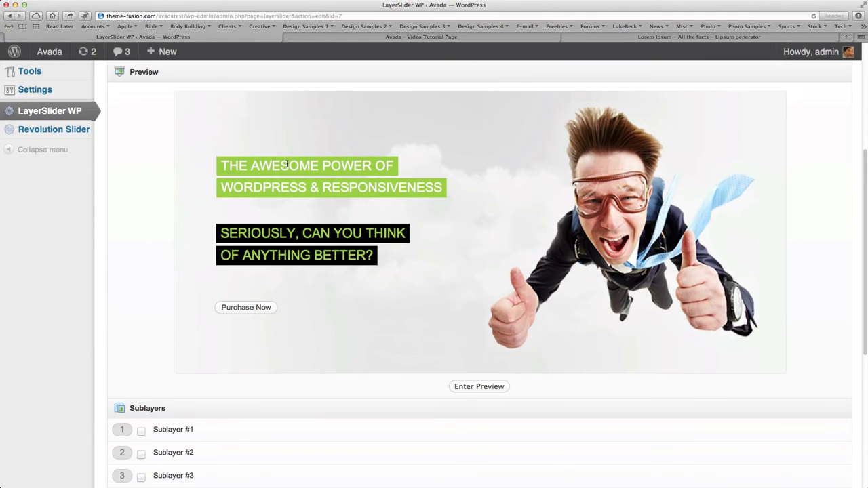
- Save the slider changes
scroll(475, 379, down, 5)
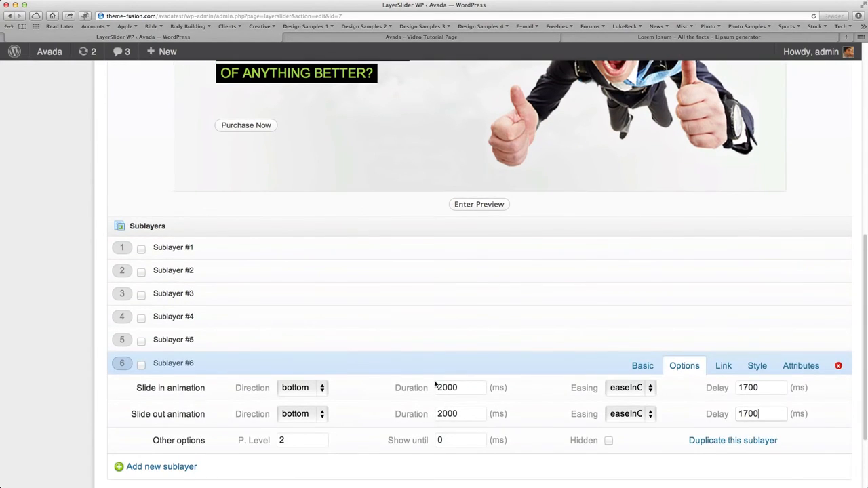
scroll(475, 353, up, 6)
scroll(552, 348, down, 5)
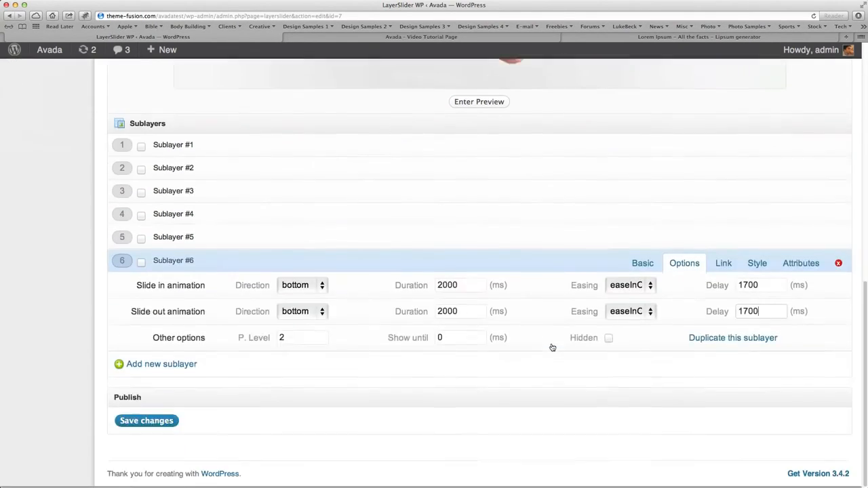
click(147, 424)
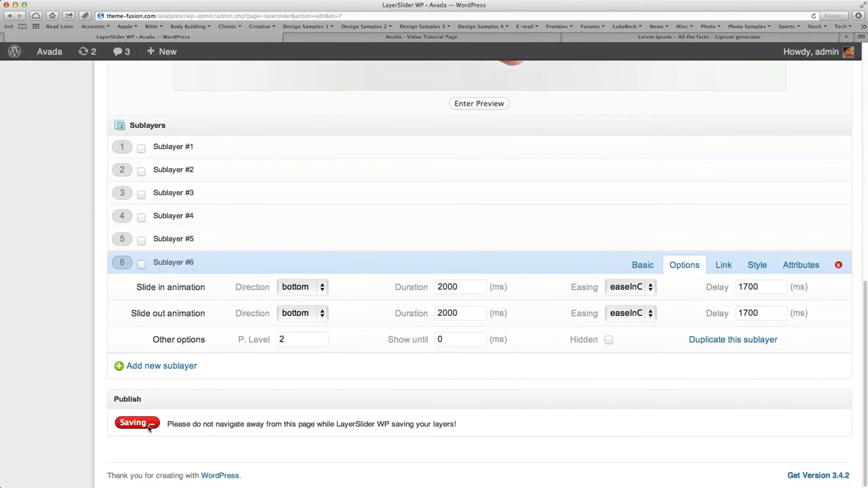
- Review the finished layer preview and check the live Video Tutorial Page, then return to the slider editor
scroll(253, 414, up, 6)
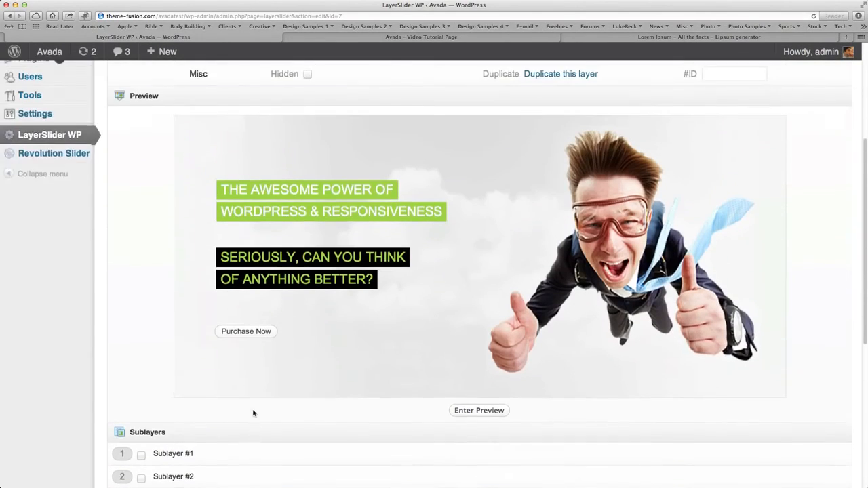
scroll(255, 415, down, 1)
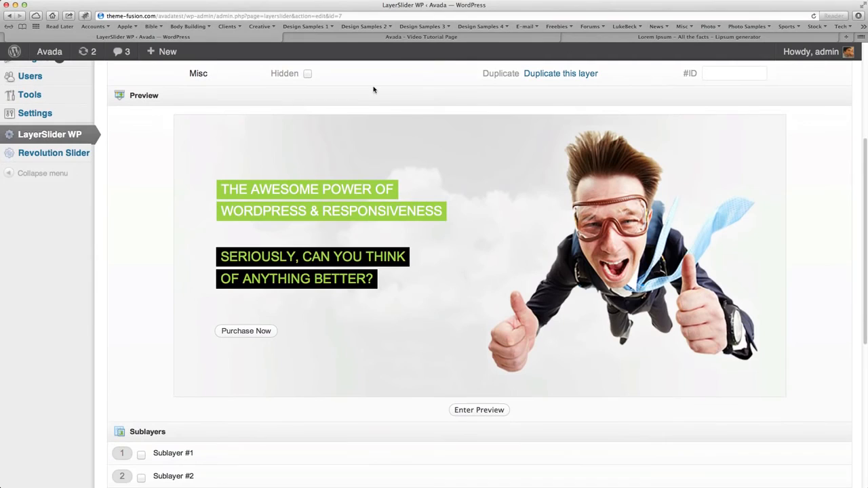
click(386, 39)
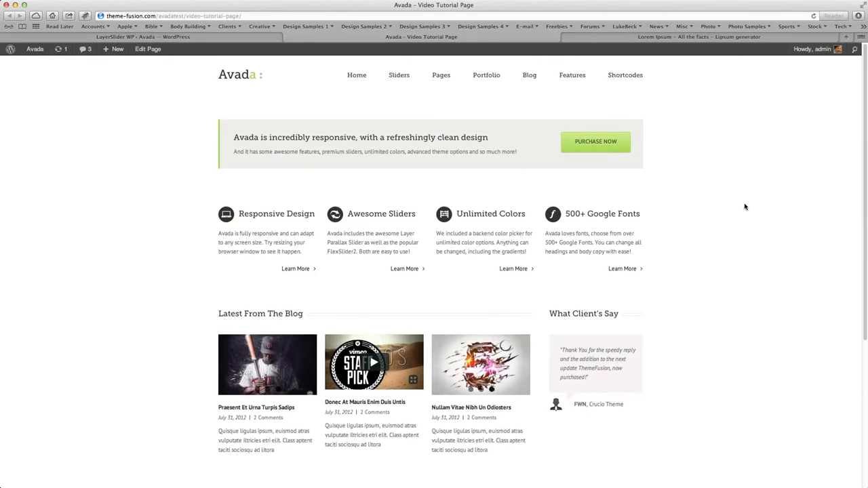
click(189, 38)
- Open the Video Tutorial Page for editing from the list of WordPress pages
scroll(76, 325, up, 5)
scroll(75, 324, up, 2)
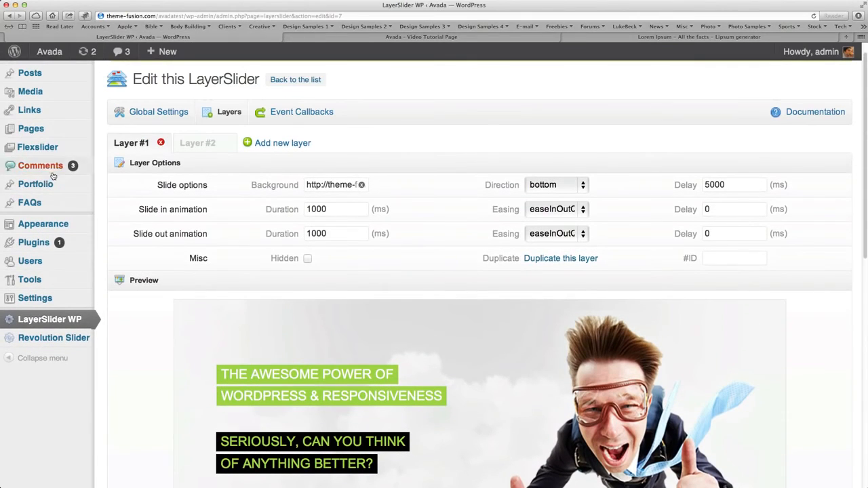
click(32, 128)
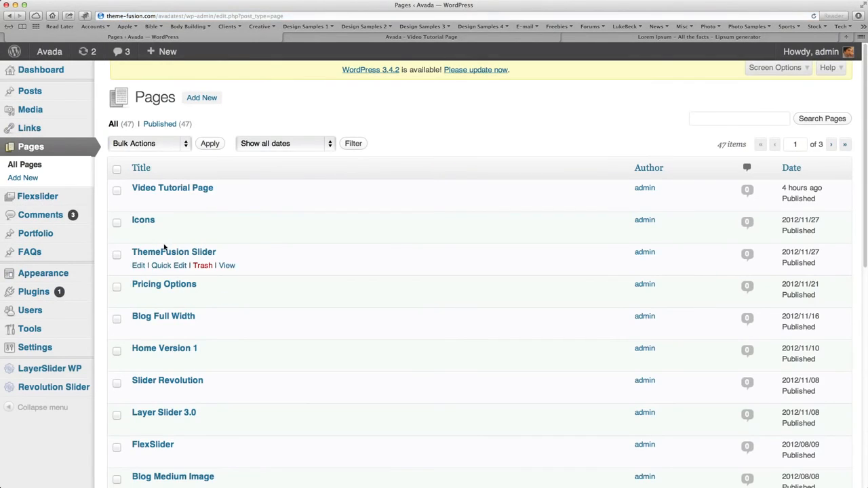
click(182, 192)
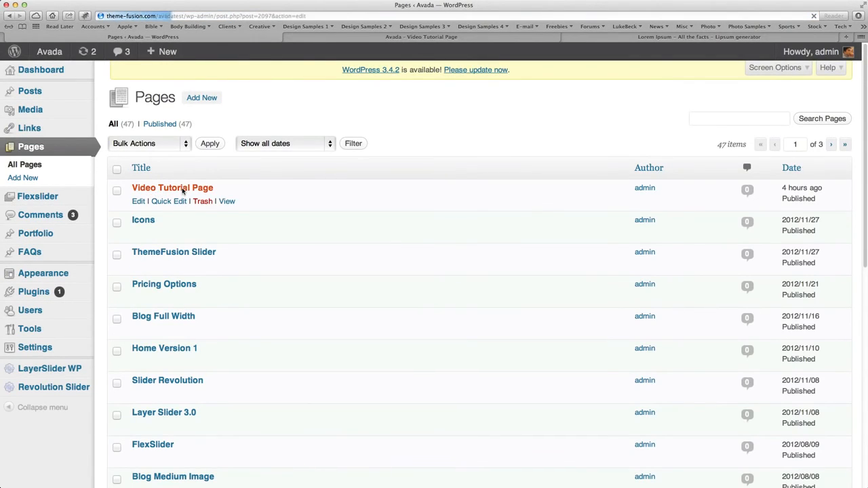
- Set the page's slider type to LayerSlider and select LayerSlider #8 in the page options
scroll(656, 437, down, 2)
scroll(656, 438, down, 6)
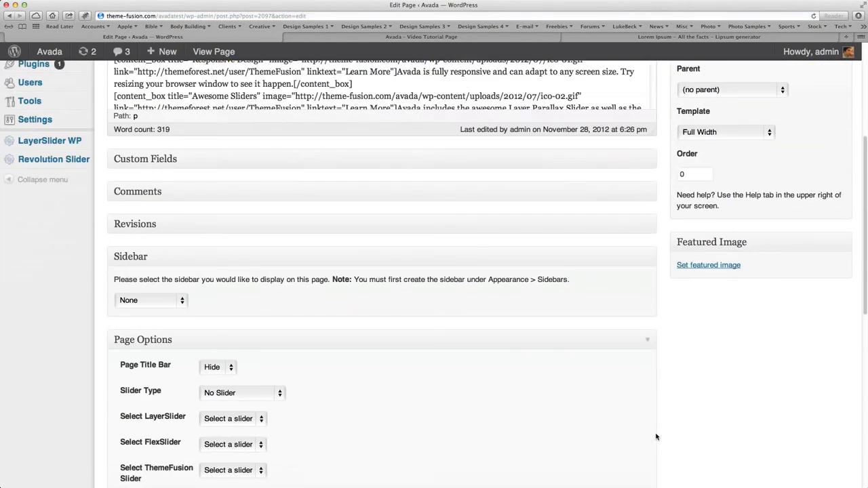
scroll(410, 304, down, 1)
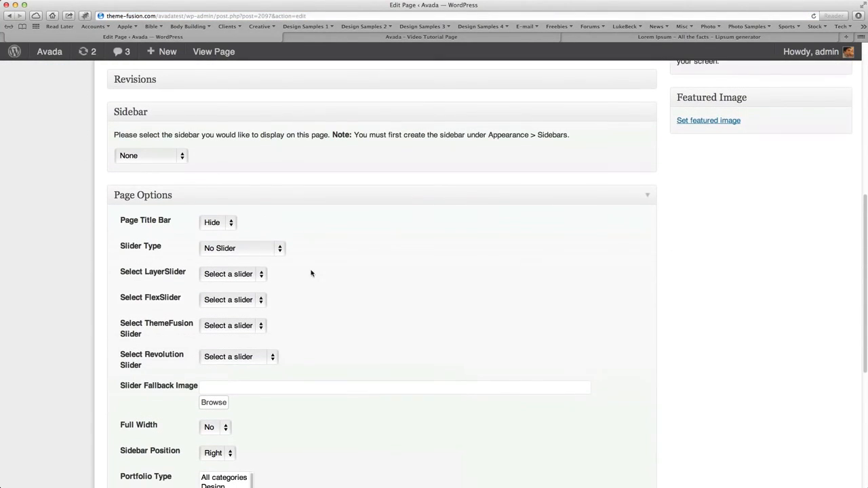
click(259, 250)
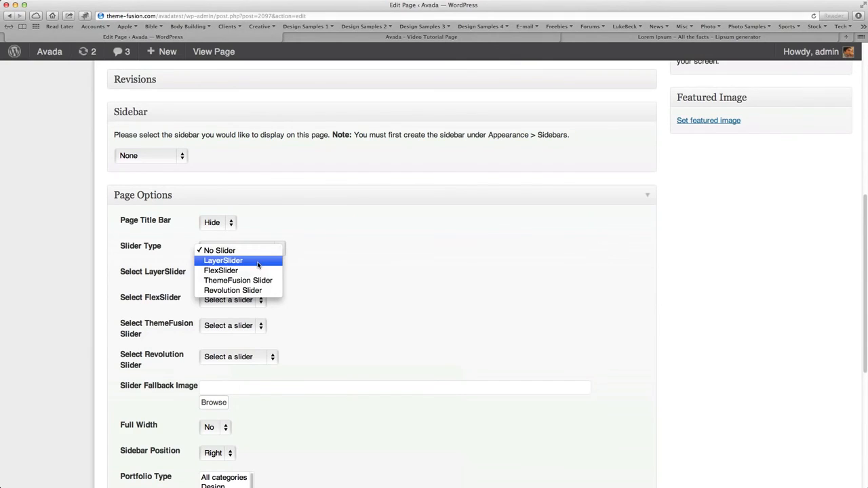
click(258, 263)
scroll(483, 307, down, 3)
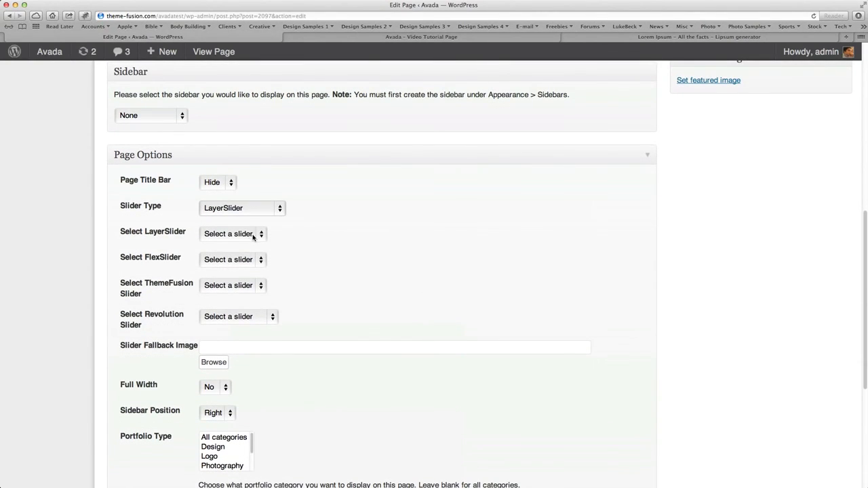
click(253, 234)
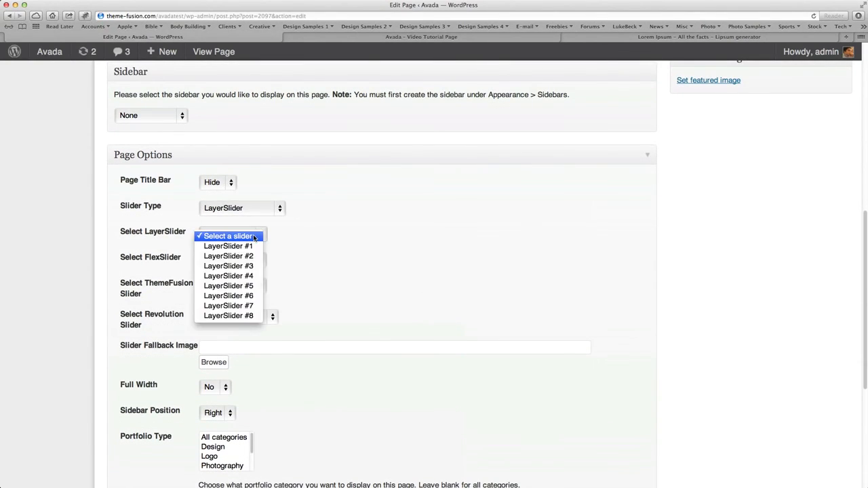
click(229, 316)
- Update the Video Tutorial Page to save its slider settings
scroll(366, 296, up, 1)
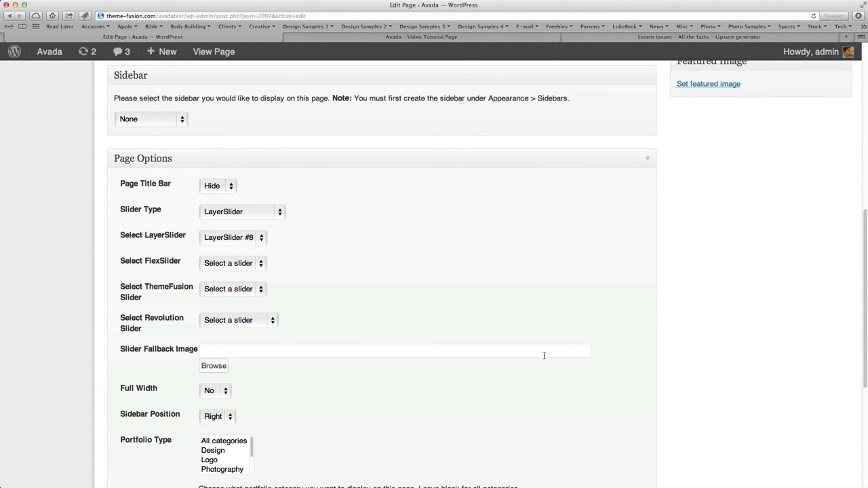
scroll(544, 356, up, 10)
click(812, 222)
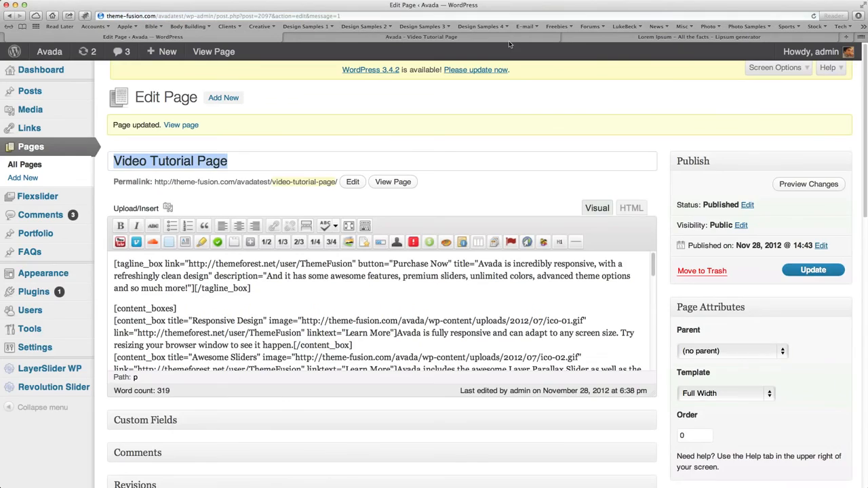
- Reload the live Video Tutorial Page and advance through the slides to check the slider's animations
click(511, 37)
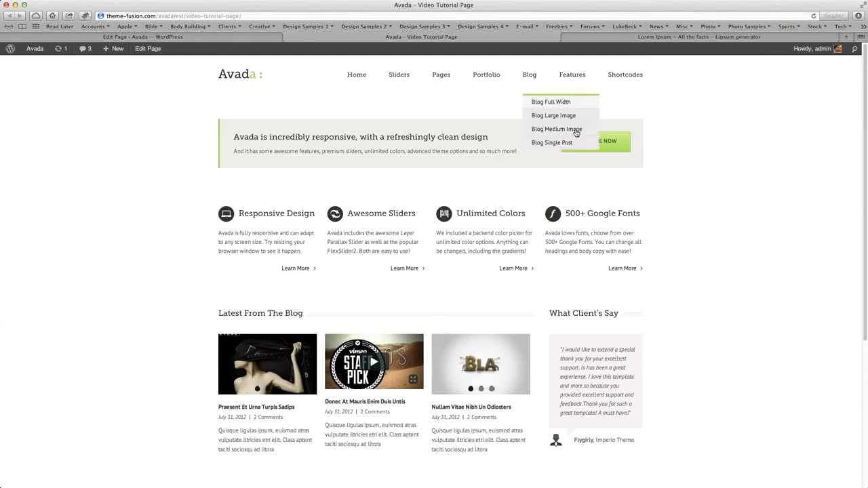
key(super+r)
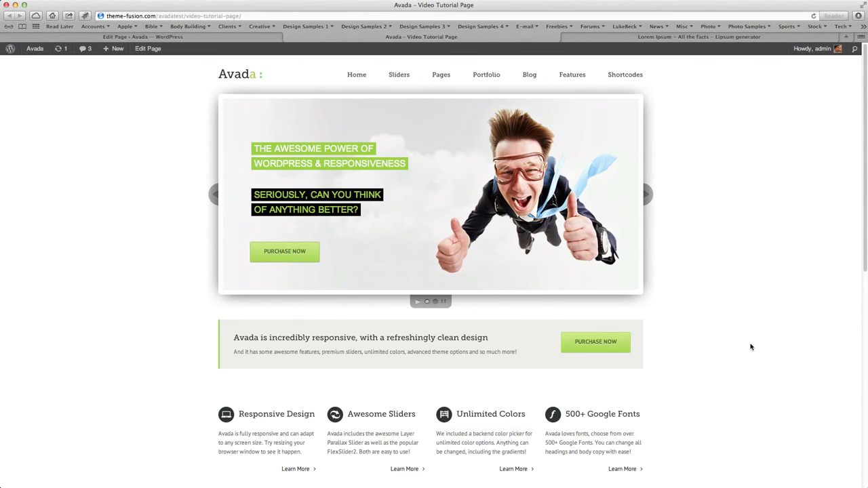
click(644, 196)
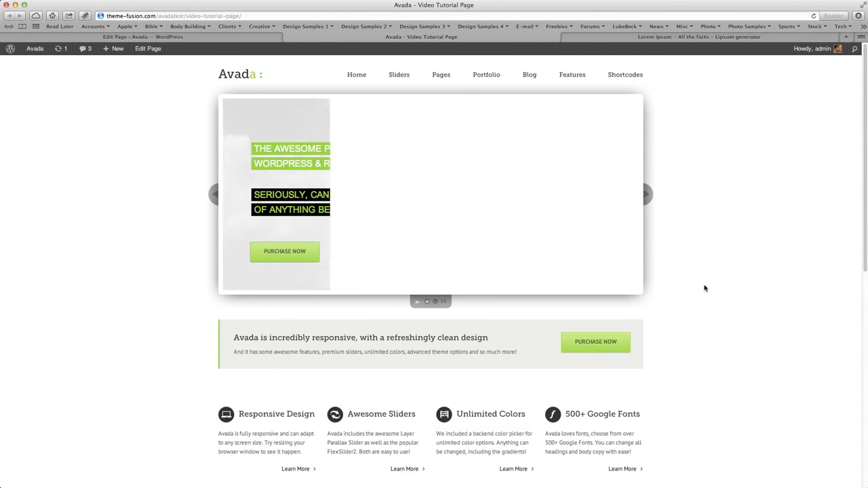
click(647, 199)
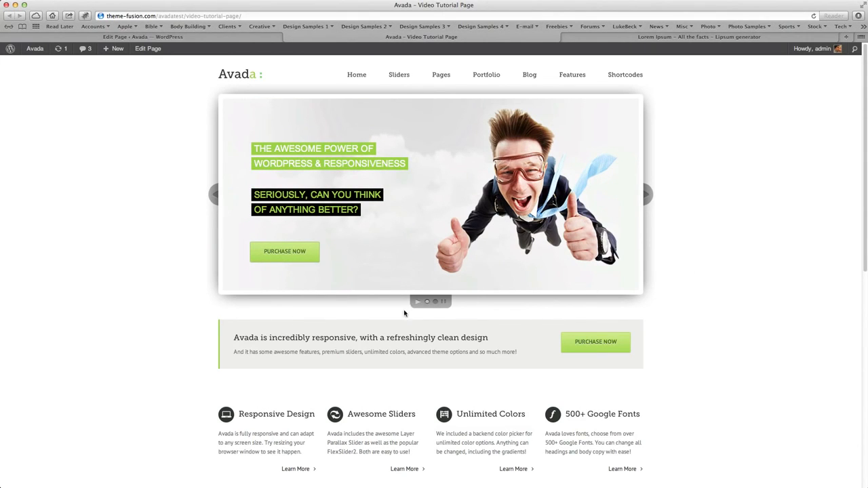
click(648, 197)
- Open the list of LayerSlider sliders and highlight the shortcode of the slider with ID 8
click(253, 37)
click(60, 370)
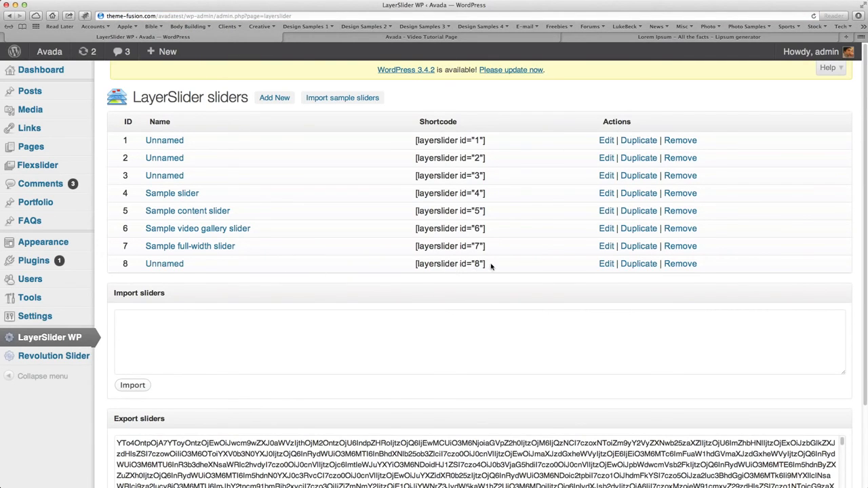
drag(492, 267, 414, 266)
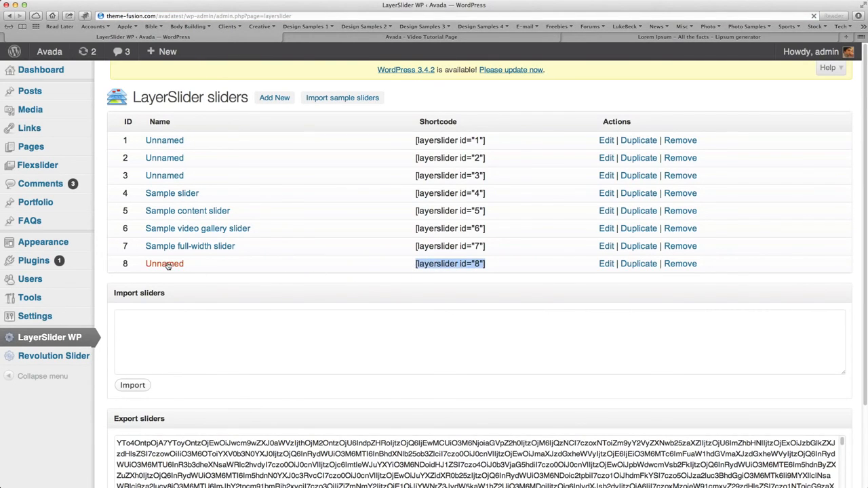
- Open slider 8 for editing, look through Layer #2 and return to Layer #1
click(167, 264)
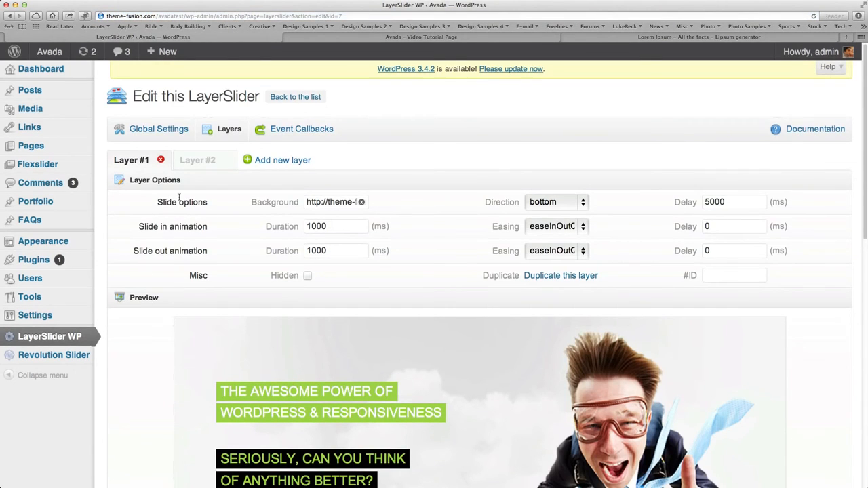
click(192, 162)
scroll(149, 383, down, 4)
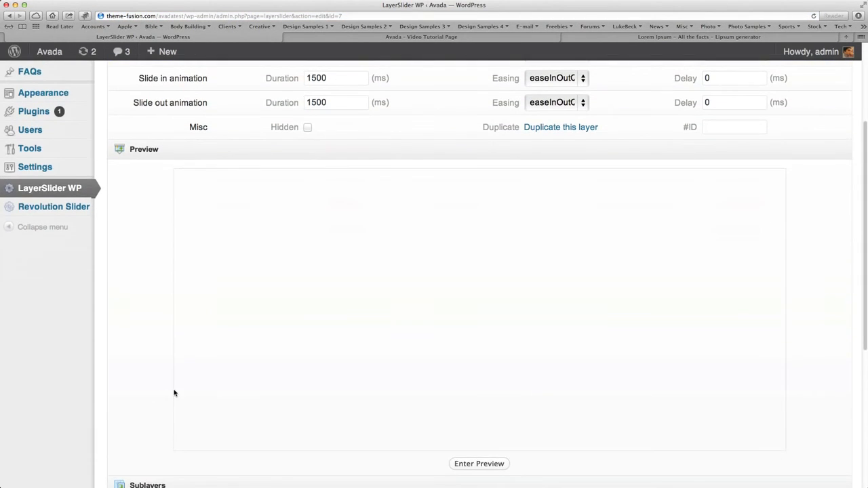
scroll(174, 393, up, 4)
click(137, 164)
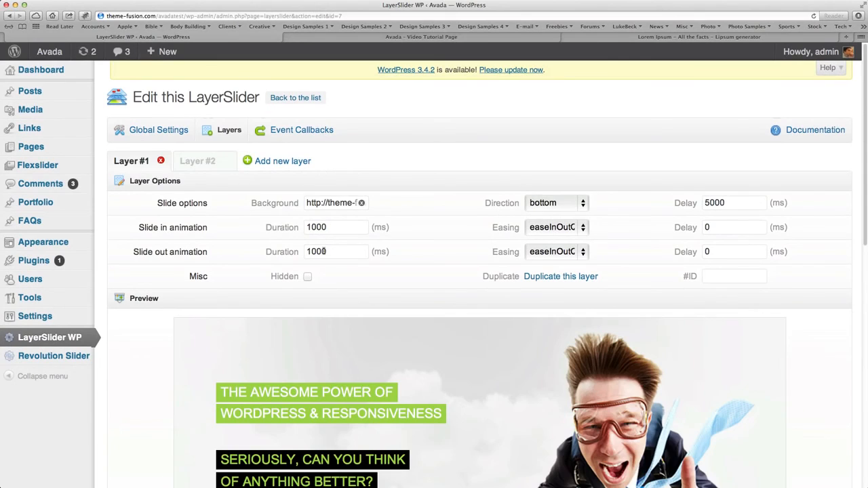
- Return to the live Video Tutorial Page and advance the slider to its next slide
click(474, 37)
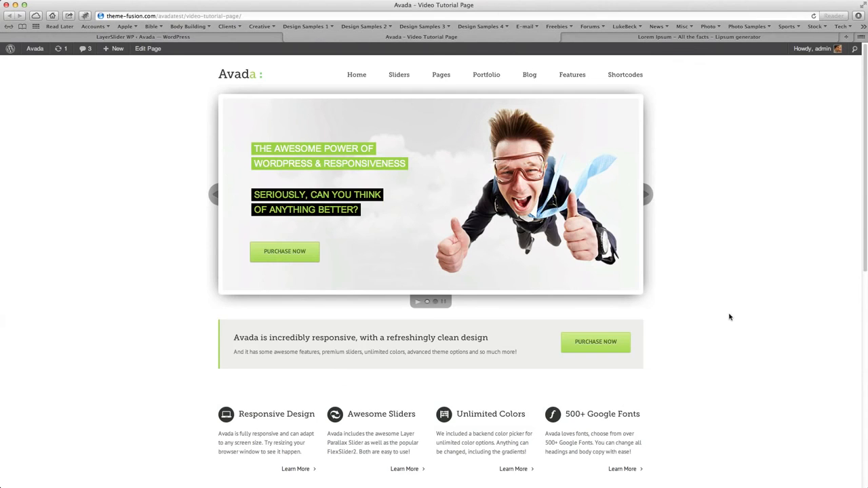
click(647, 197)
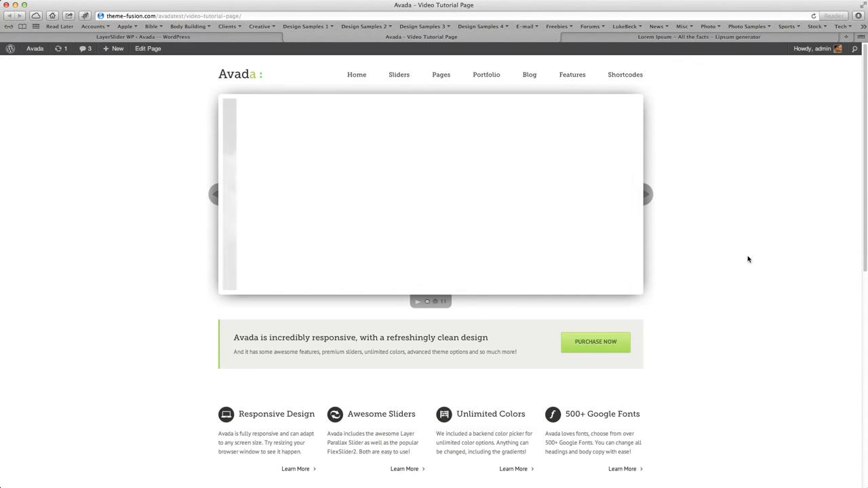